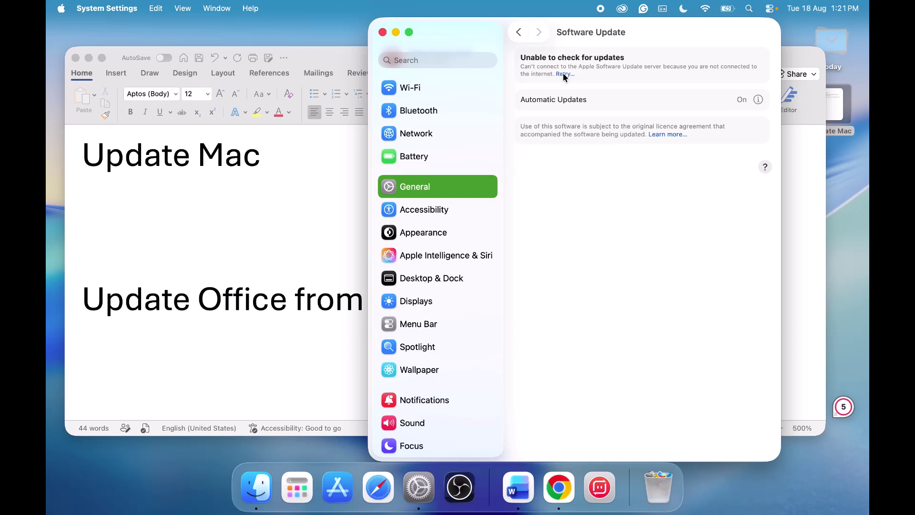
Step: Retry the macOS software update check and highlight the "Update Office from App Store" line in the Word notes
click(564, 74)
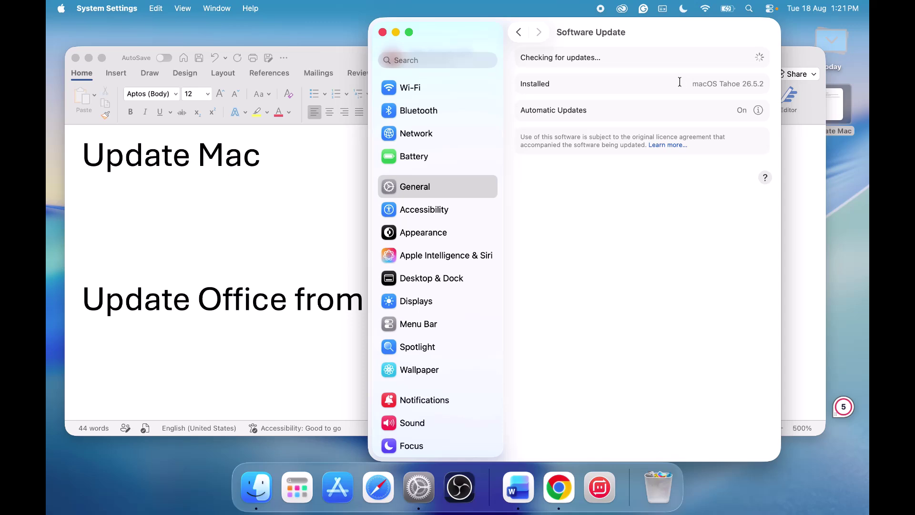
click(241, 257)
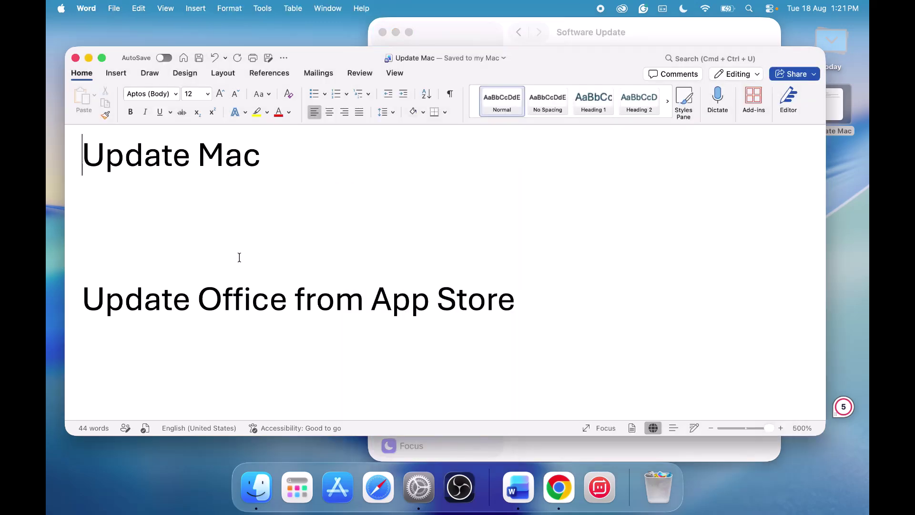
drag(99, 302, 474, 331)
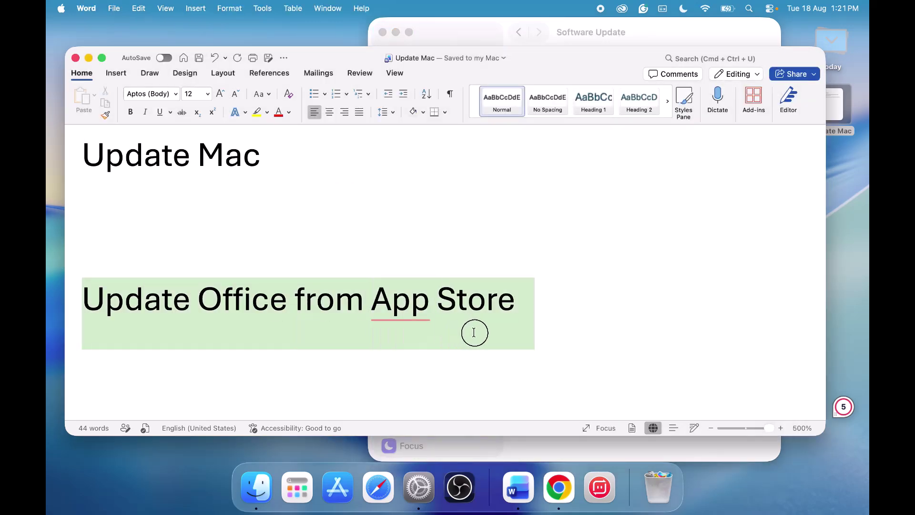
Step: Switch to the App Store, look through the Updates list and start updating all apps
click(340, 482)
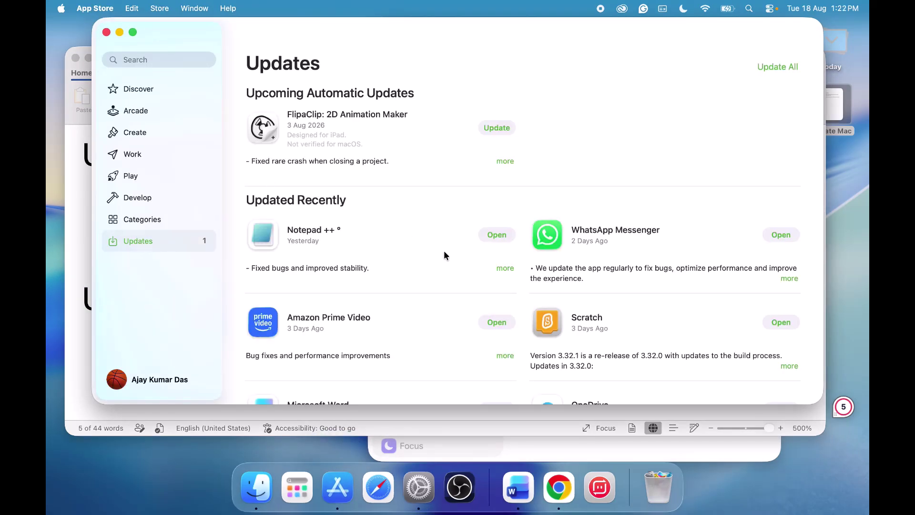
scroll(444, 251, down, 3)
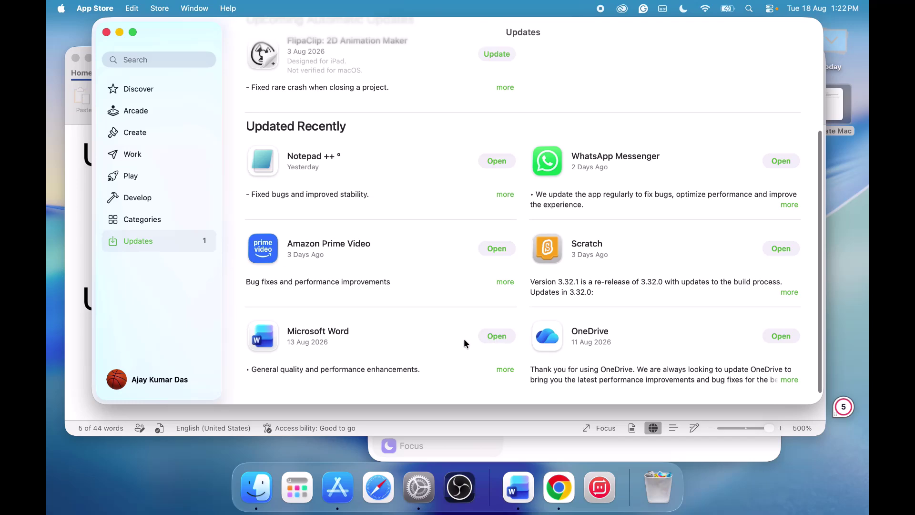
scroll(461, 339, up, 3)
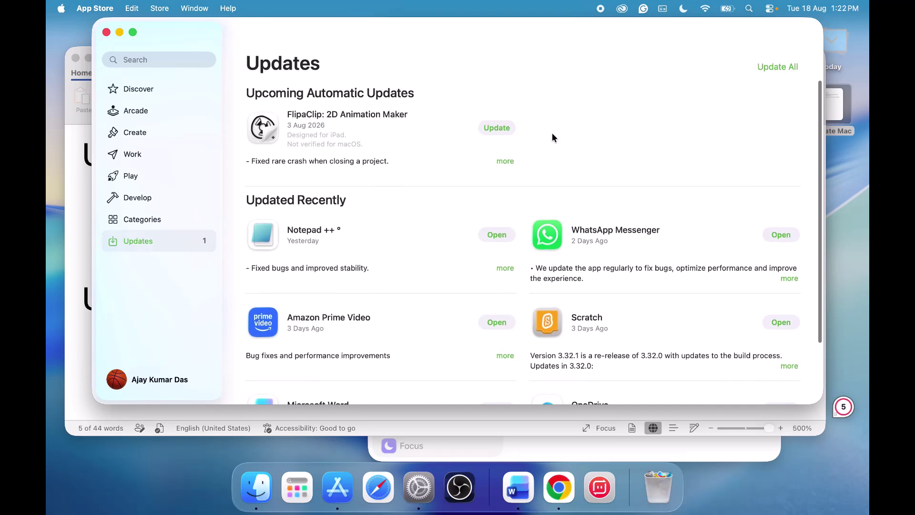
click(782, 68)
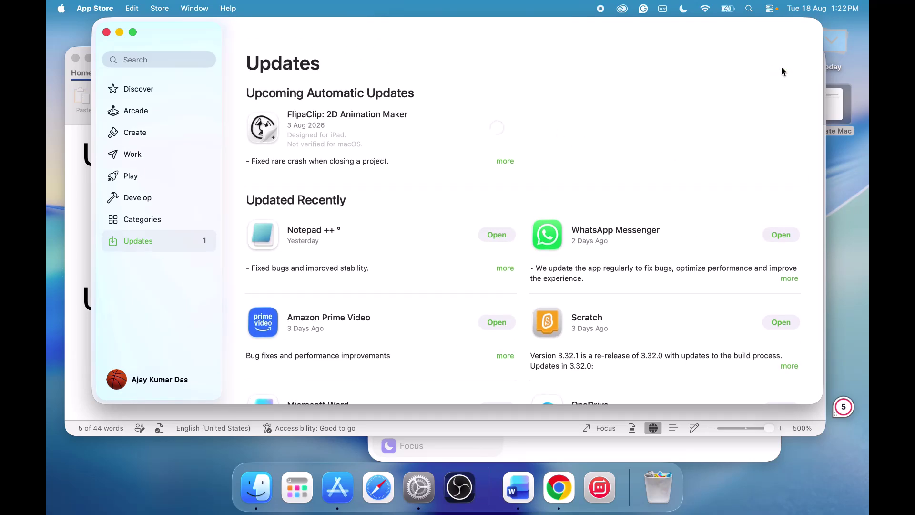
scroll(413, 263, down, 3)
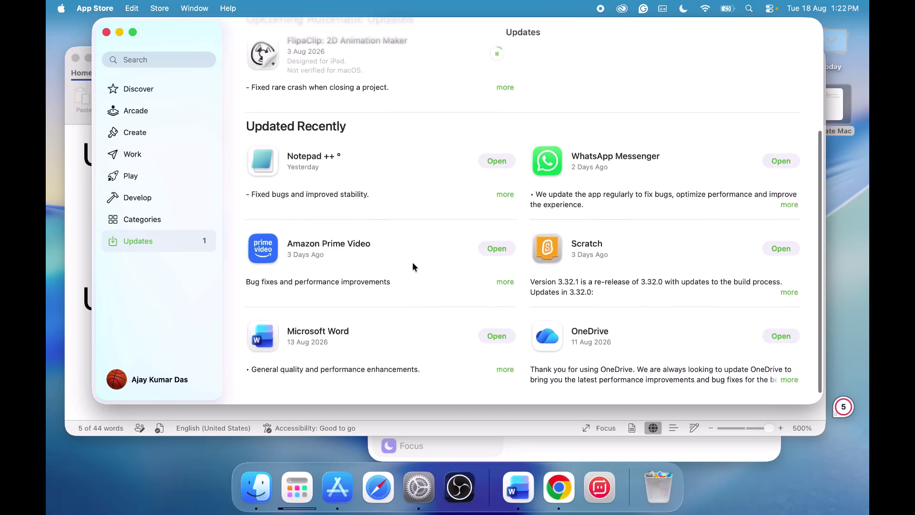
Step: Return to the Word notes and highlight the advice about having the Microsoft account details before removing the license
click(81, 387)
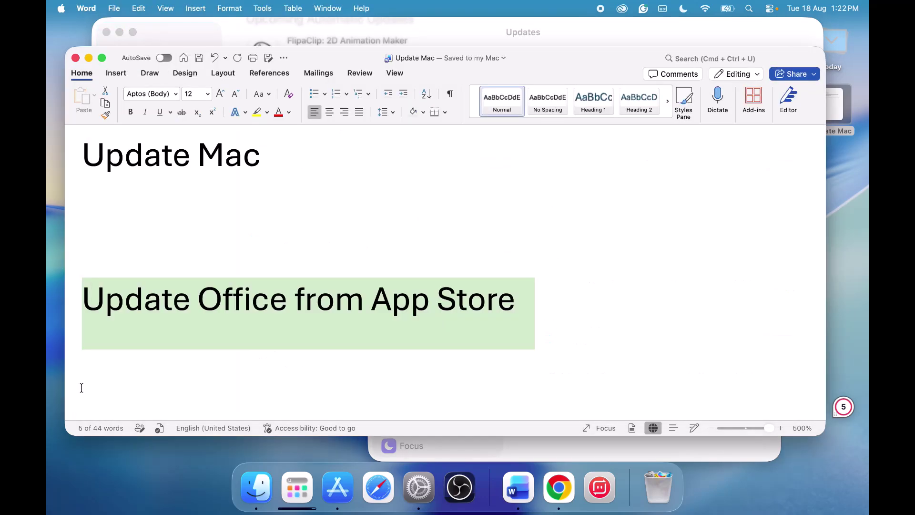
scroll(295, 300, down, 2)
scroll(291, 301, down, 3)
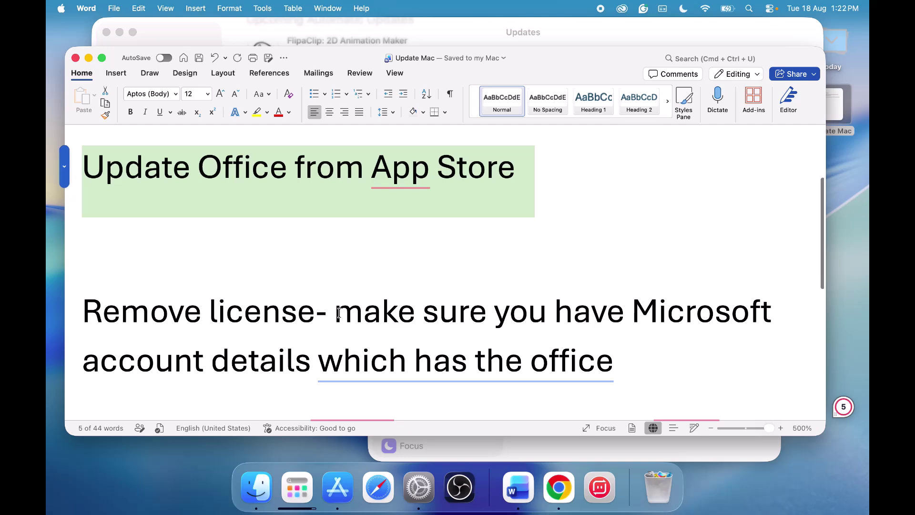
drag(338, 312, 552, 368)
scroll(458, 348, down, 2)
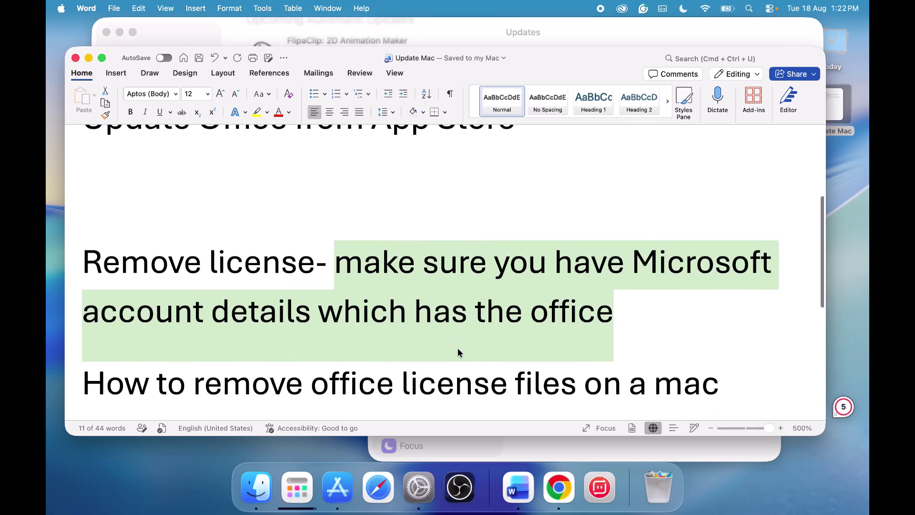
Step: Copy the line "How to remove office license files on a mac" from the Word notes
click(195, 381)
scroll(194, 382, down, 1)
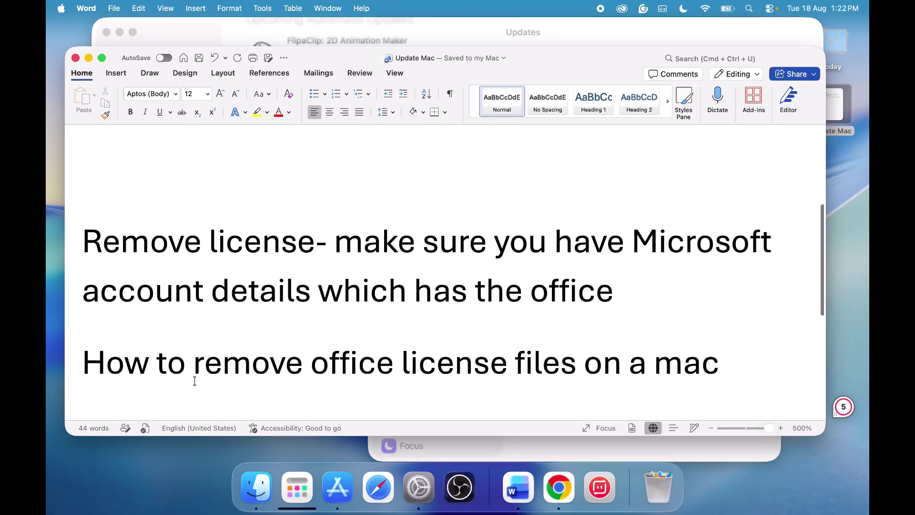
triple_click(113, 366)
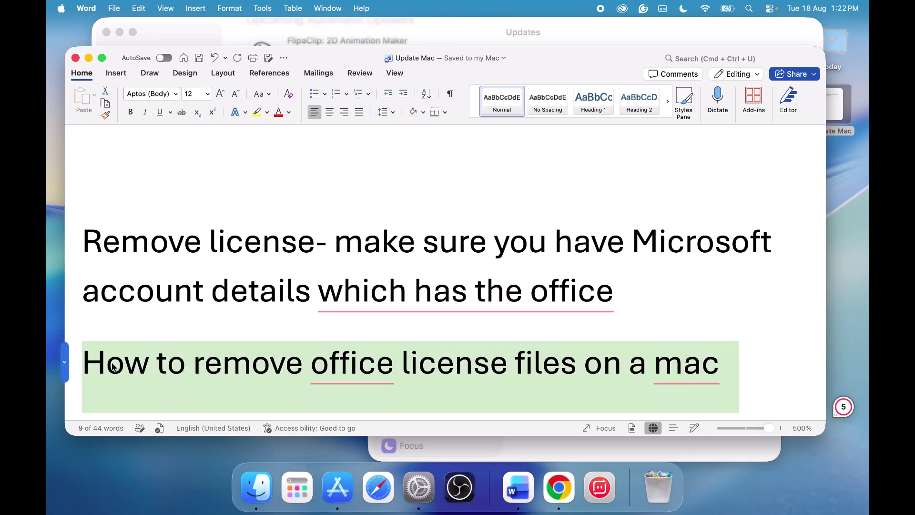
right_click(113, 366)
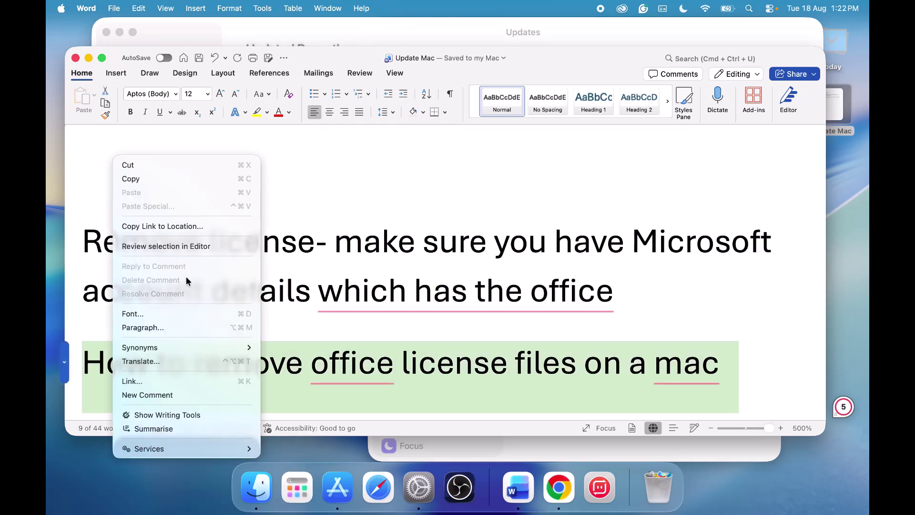
click(142, 179)
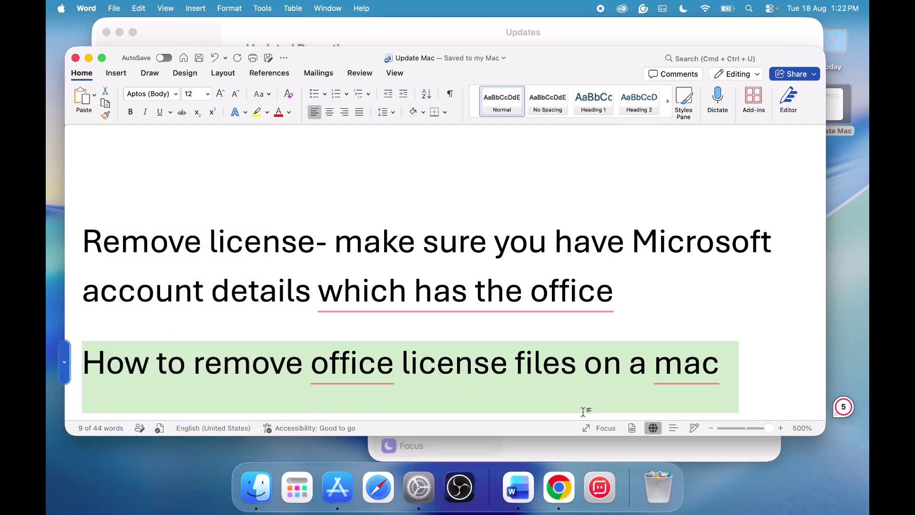
Step: Switch to Chrome, search Google for "How to remove office license files on a mac" and open the Microsoft Support article
click(558, 486)
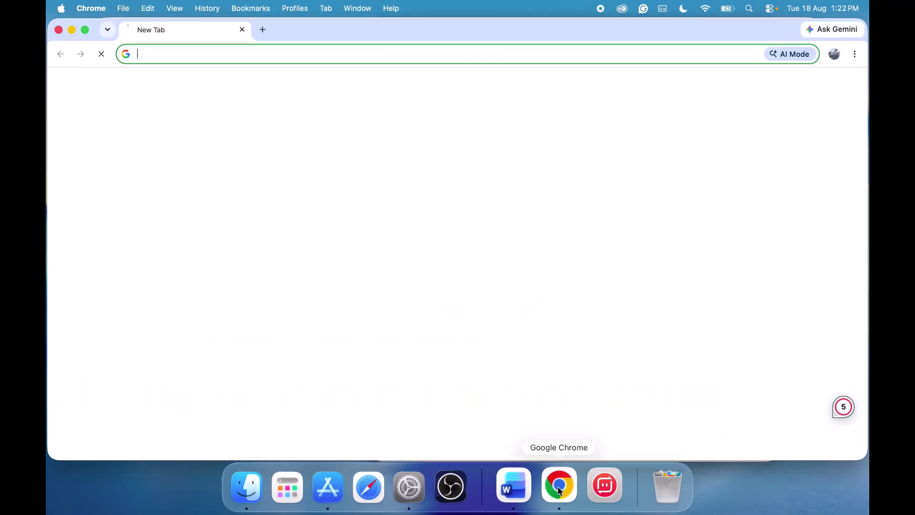
key(super+v)
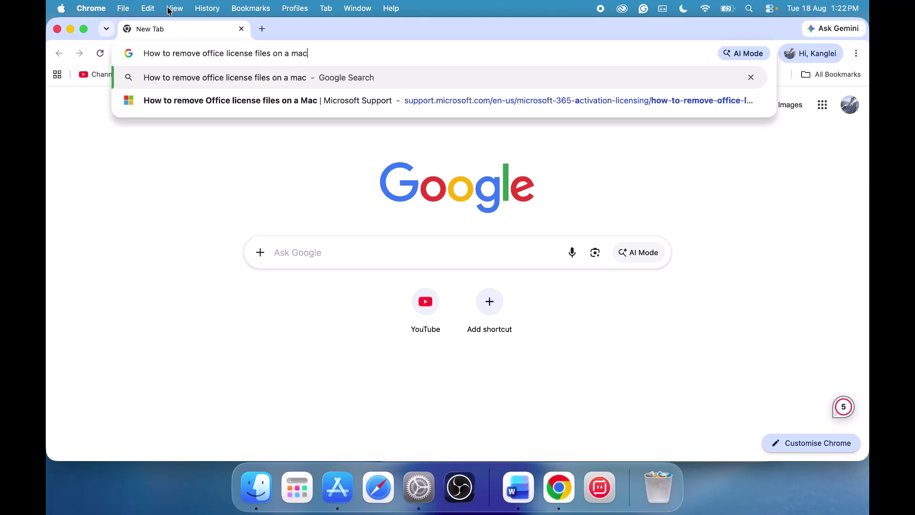
key(Return)
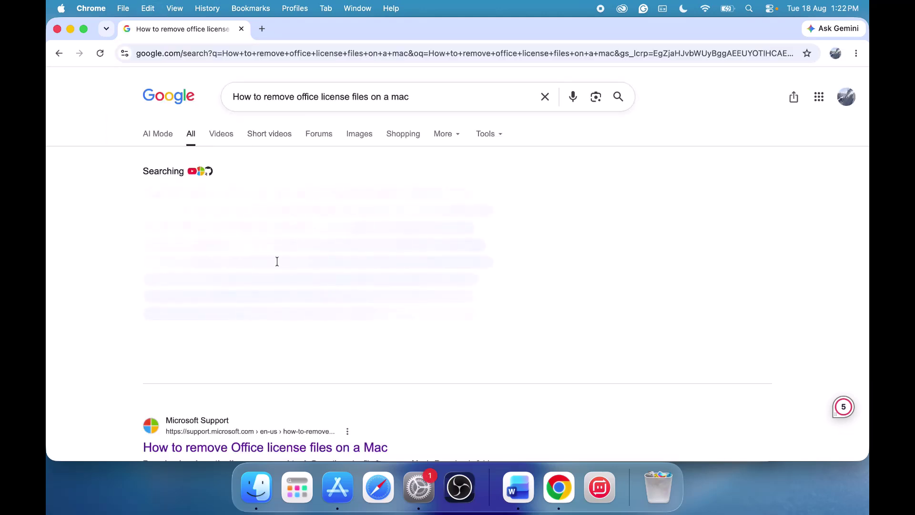
scroll(276, 263, down, 3)
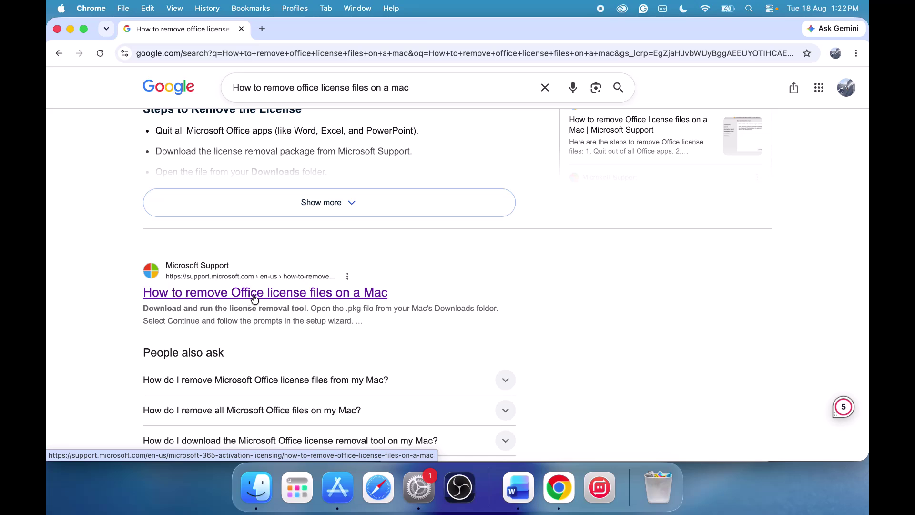
click(254, 293)
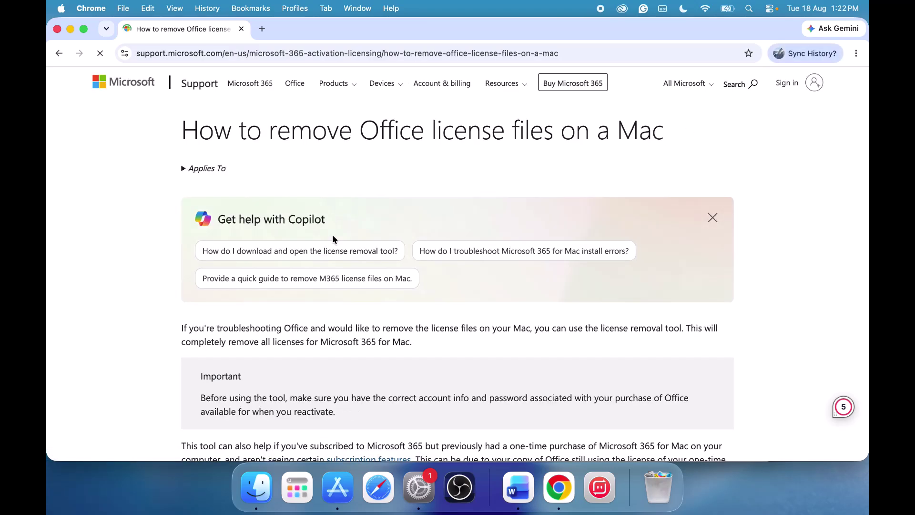
Step: Read the article's Important note about account info and its "Before you begin" section
scroll(333, 239, down, 5)
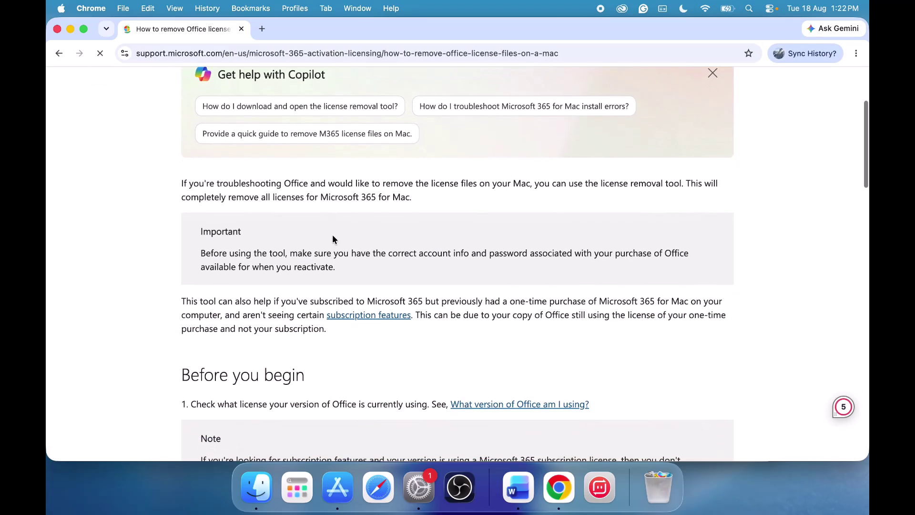
drag(205, 253, 424, 265)
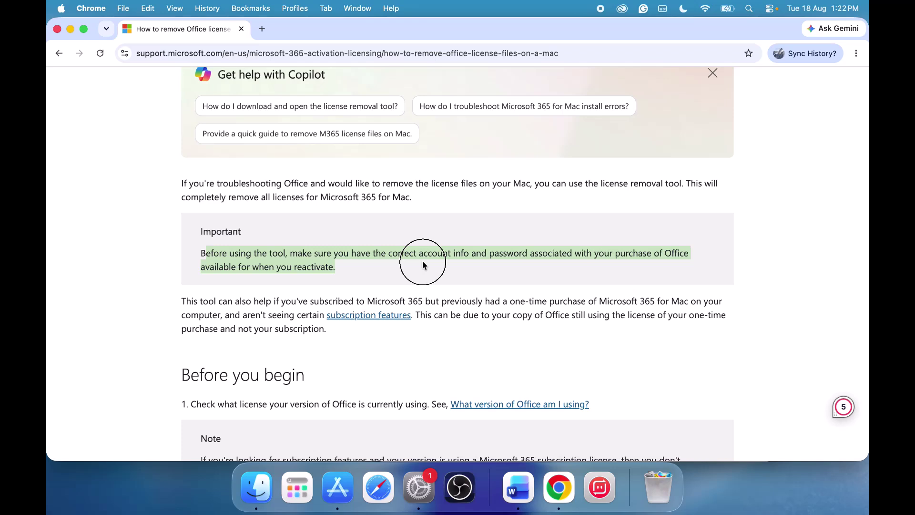
drag(423, 265, 340, 273)
click(347, 273)
scroll(347, 272, down, 5)
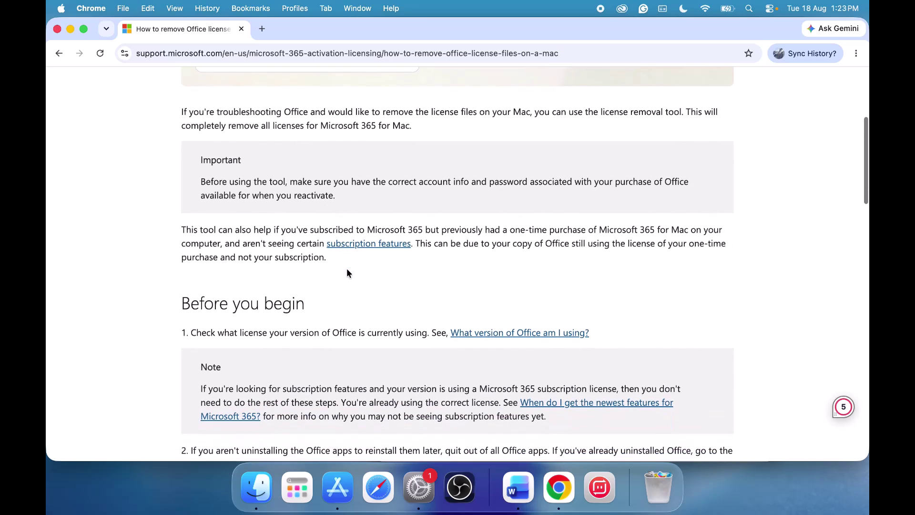
scroll(348, 273, down, 4)
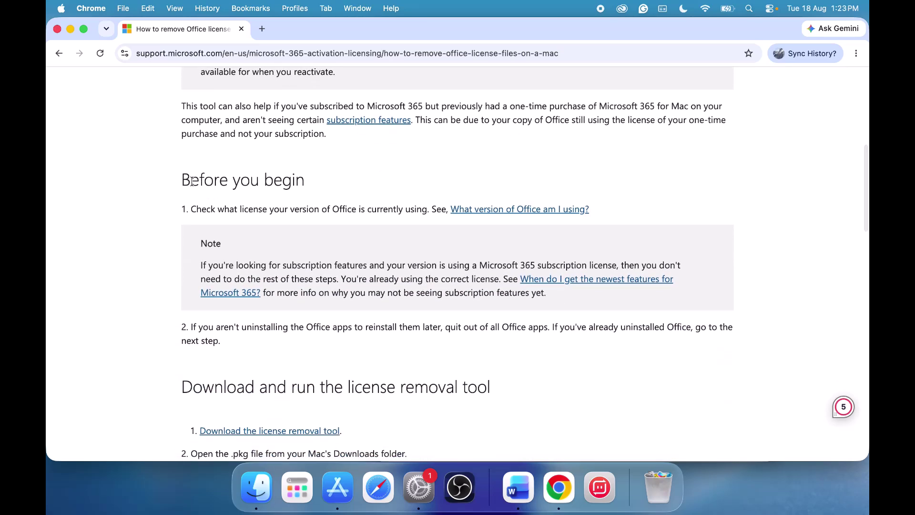
drag(190, 180, 419, 352)
Step: Download the license removal tool from the article and open the downloaded package
scroll(306, 358, down, 8)
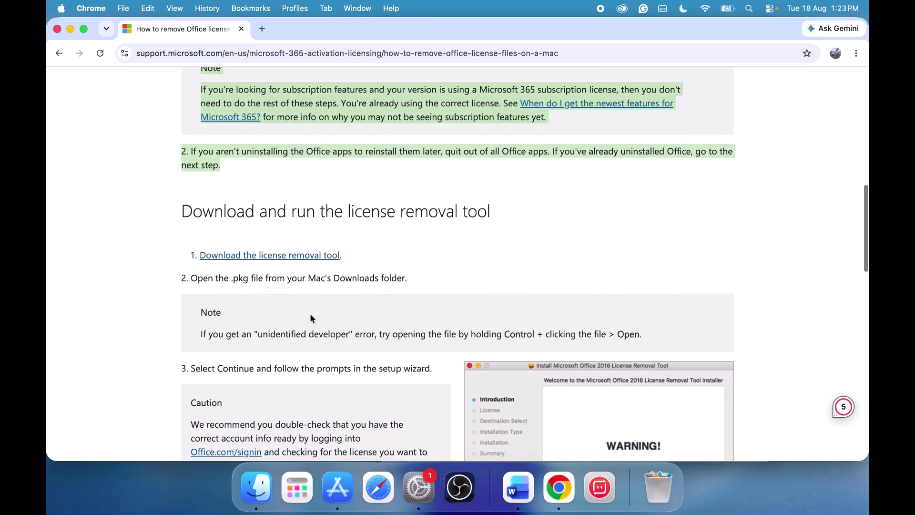
click(282, 260)
click(708, 88)
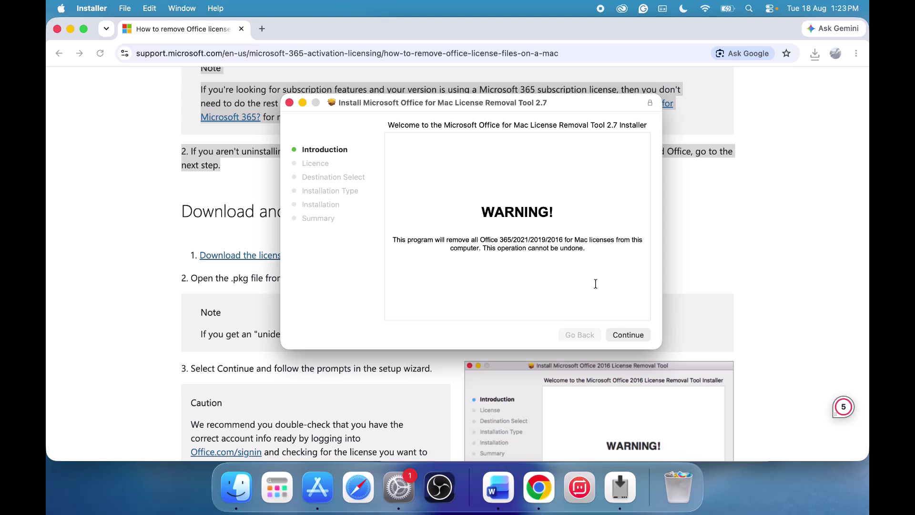
Step: Agree to the software licence terms in the installer and choose installation for all users of this computer
click(630, 336)
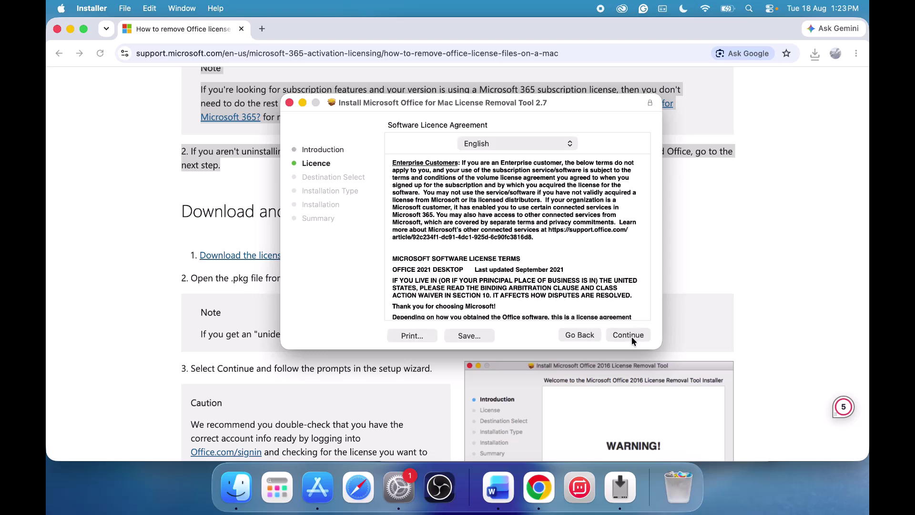
click(621, 339)
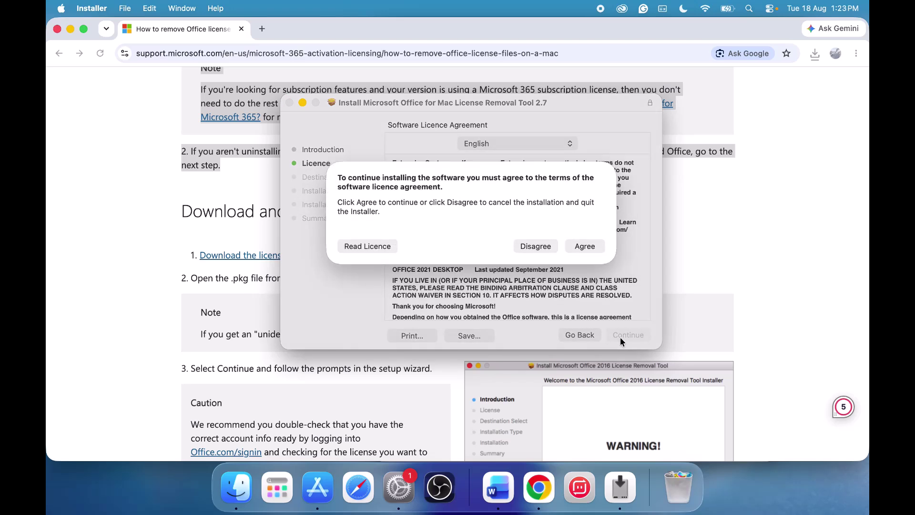
click(587, 253)
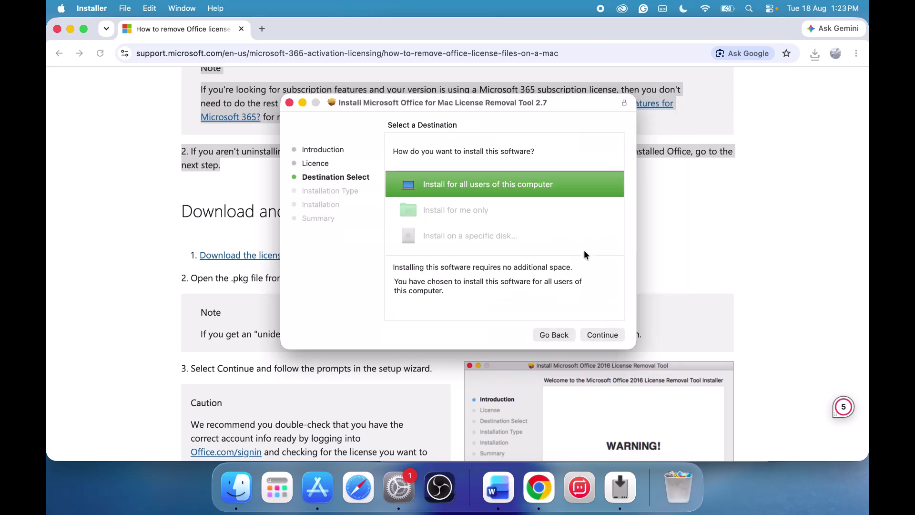
click(600, 336)
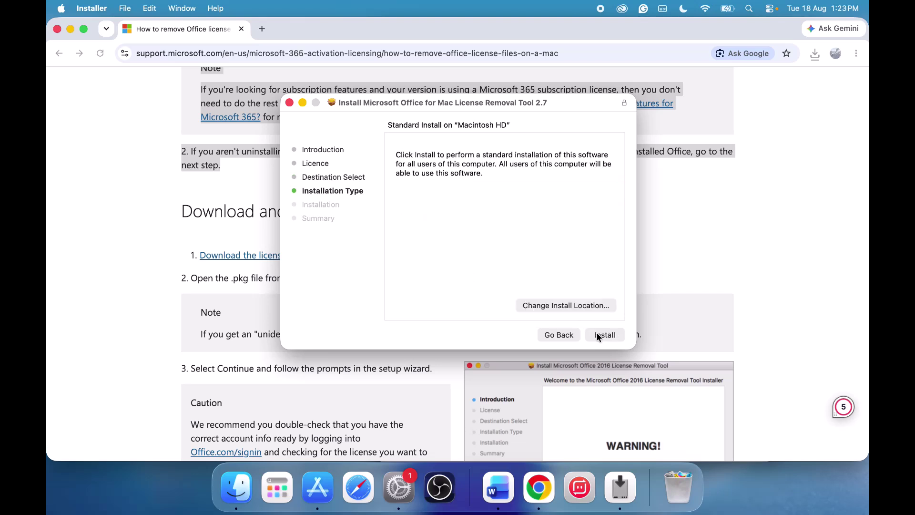
Step: Start the installation, minimise the Word document, let the installer close Word, and authorise it with the Mac account password
click(603, 334)
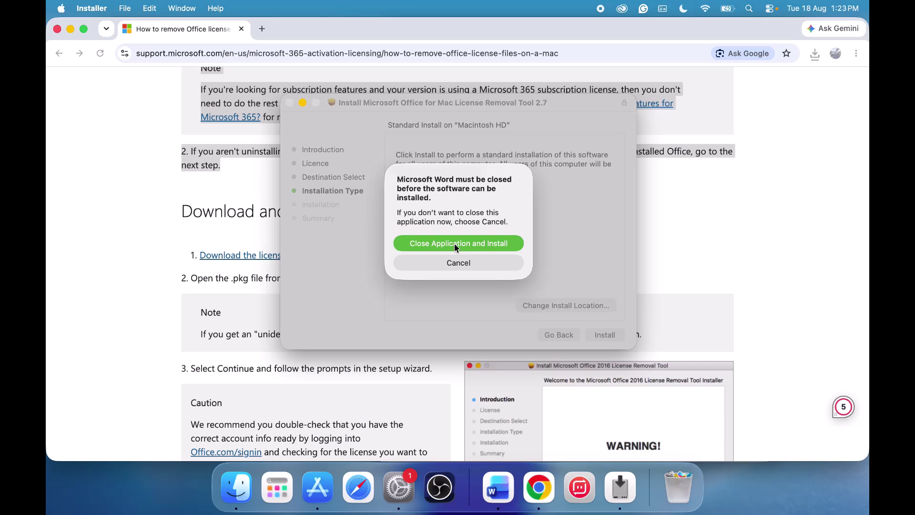
click(497, 488)
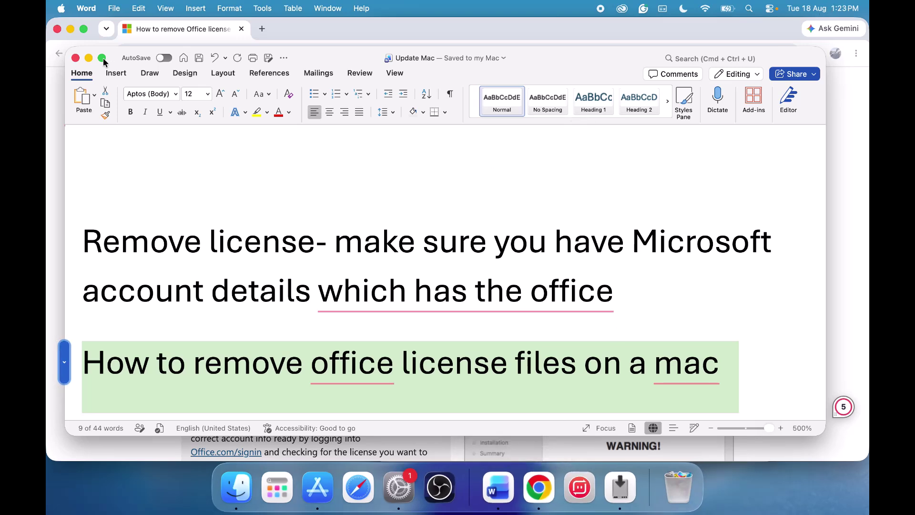
click(88, 59)
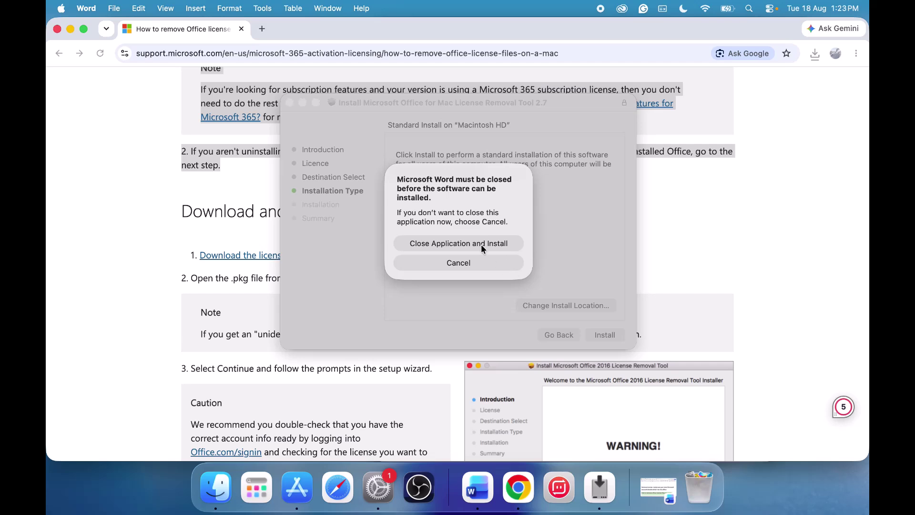
click(464, 240)
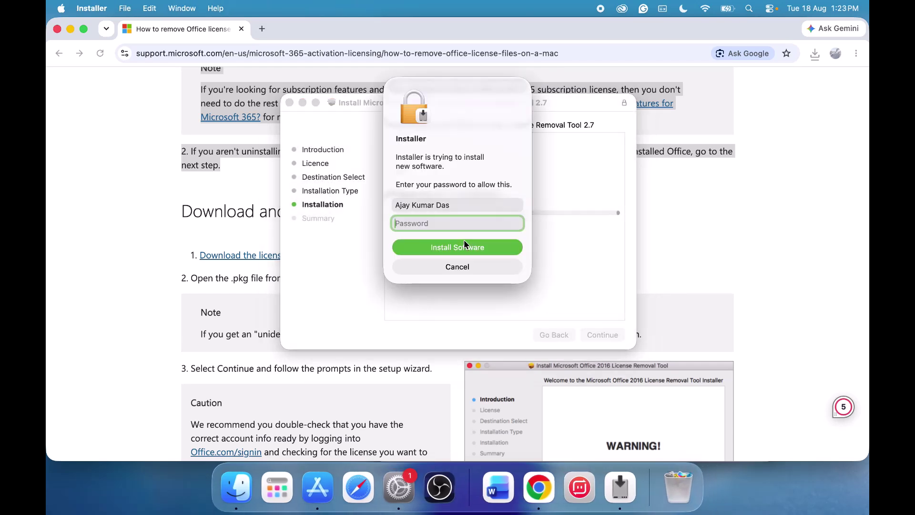
text(••••)
key(Return)
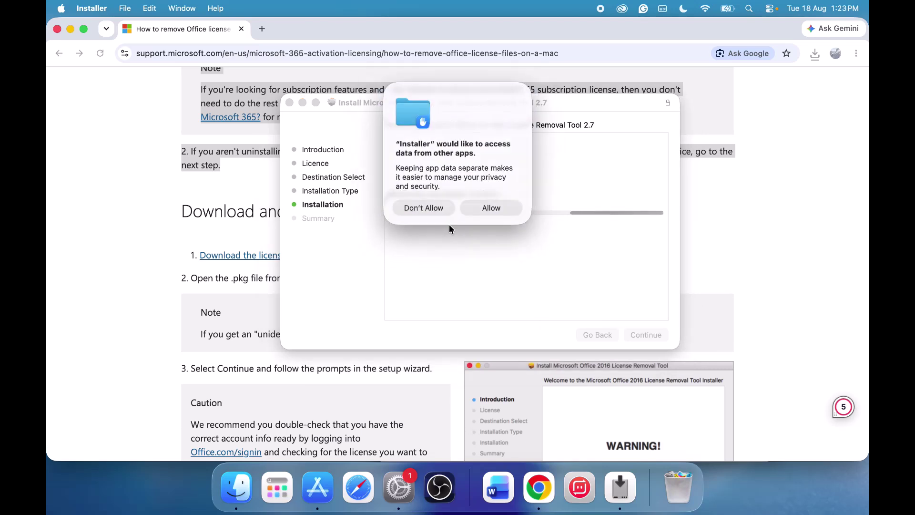
Step: Allow the installer to access data from other apps, close the finished installer, and move its package to the Bin
click(490, 207)
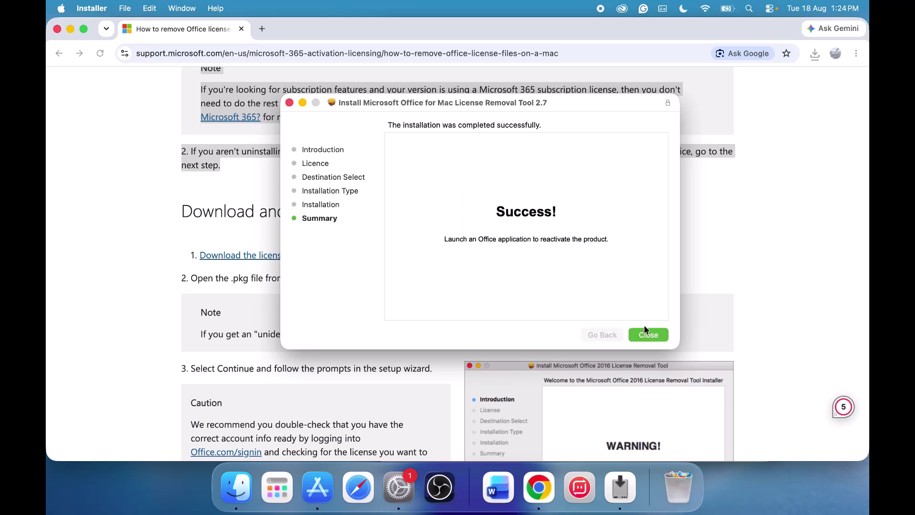
click(646, 334)
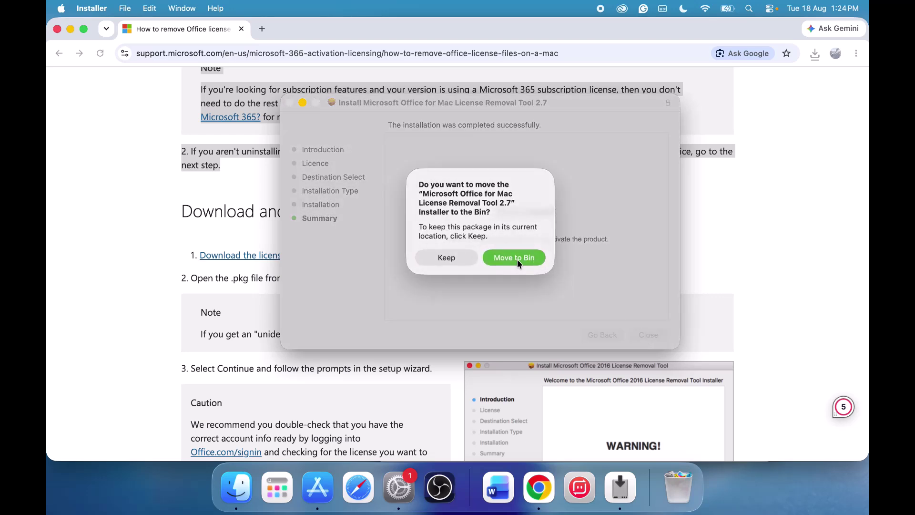
click(517, 259)
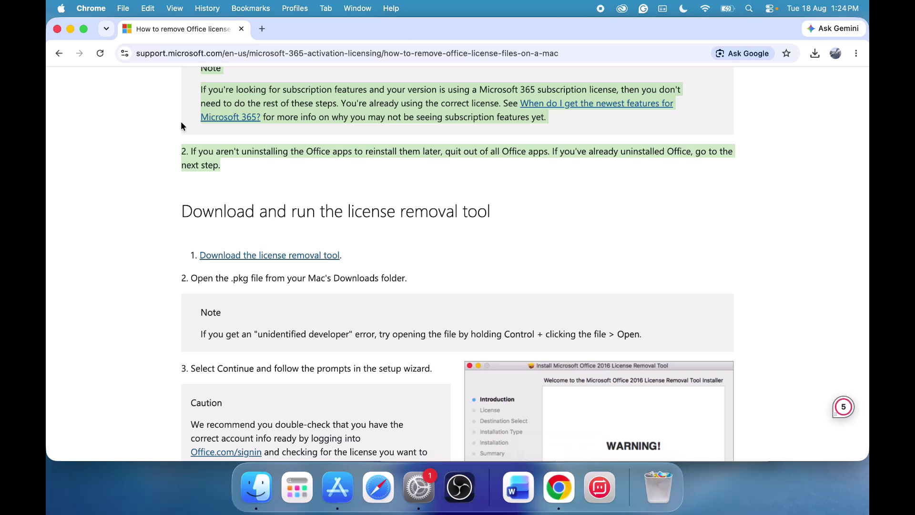
Step: Minimise the browser, open the Update Mac document from the desktop, and read its notes through uninstalling and reinstalling Office
click(71, 29)
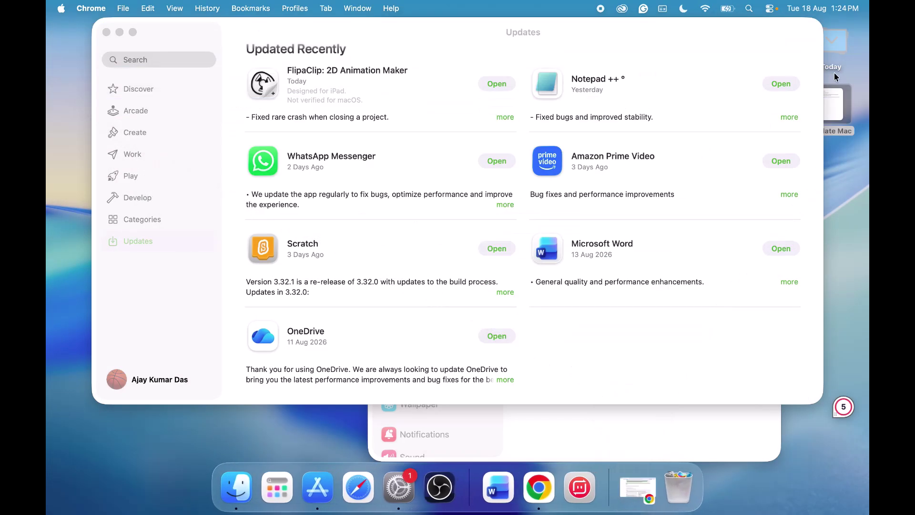
double_click(839, 110)
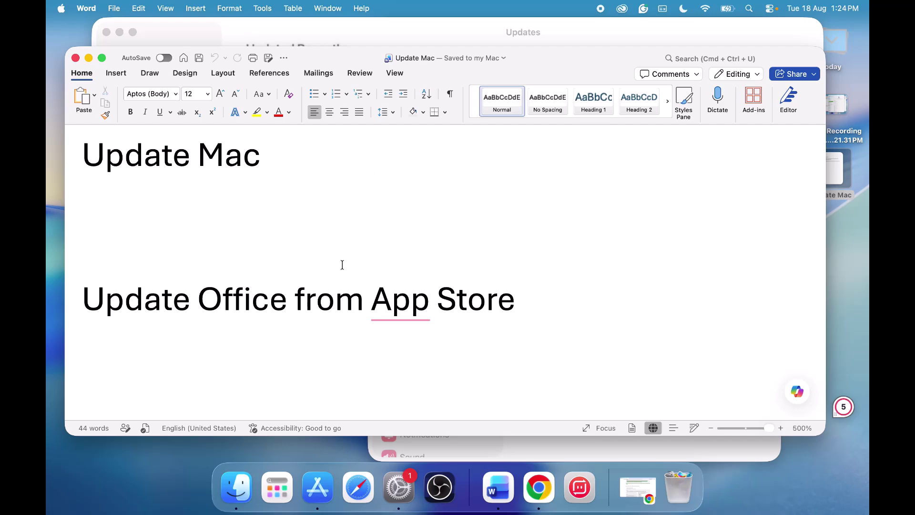
scroll(342, 264, down, 6)
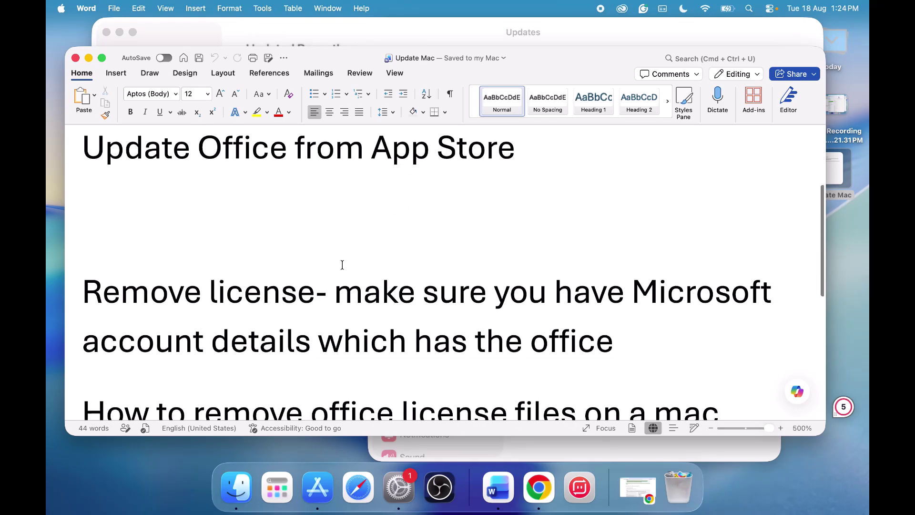
scroll(342, 264, down, 5)
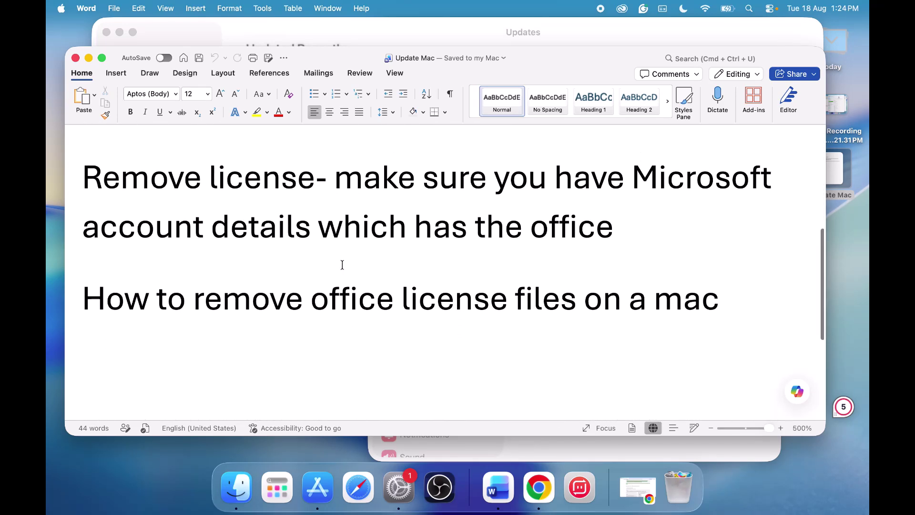
scroll(342, 264, up, 1)
scroll(303, 305, down, 6)
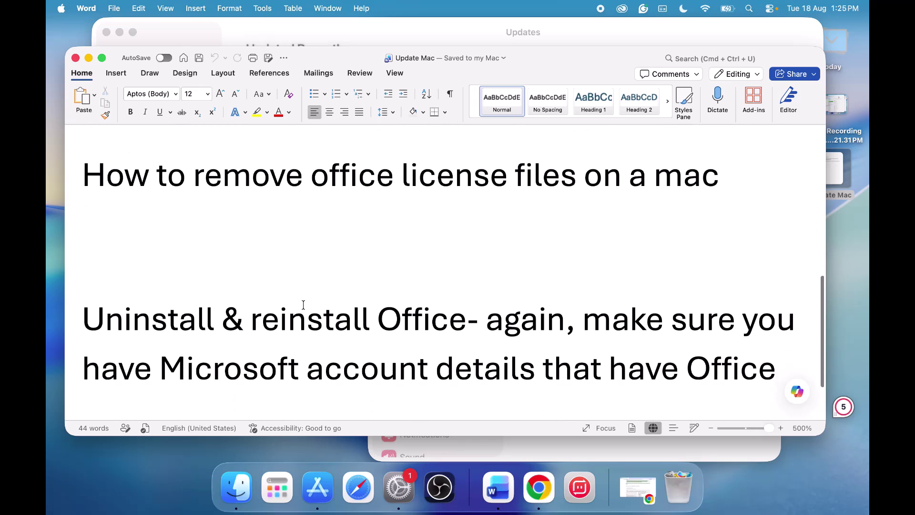
drag(85, 297, 466, 291)
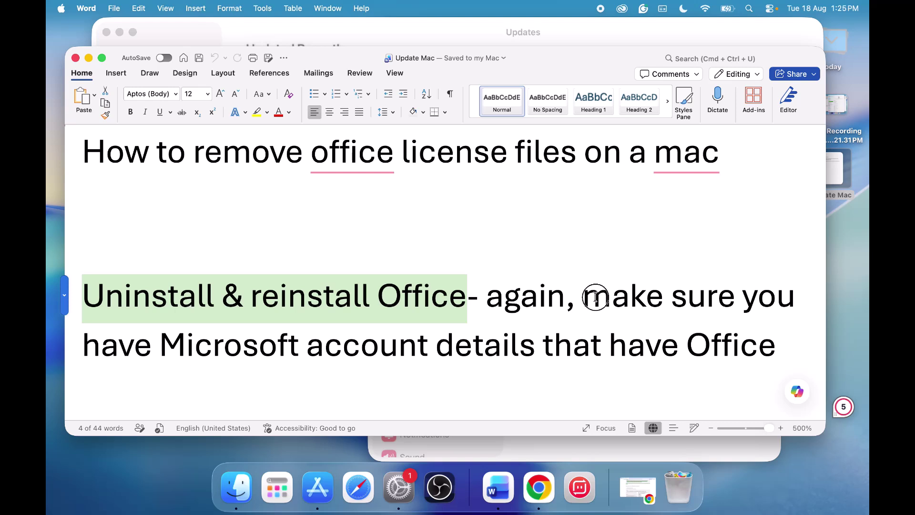
drag(596, 294, 699, 359)
click(261, 340)
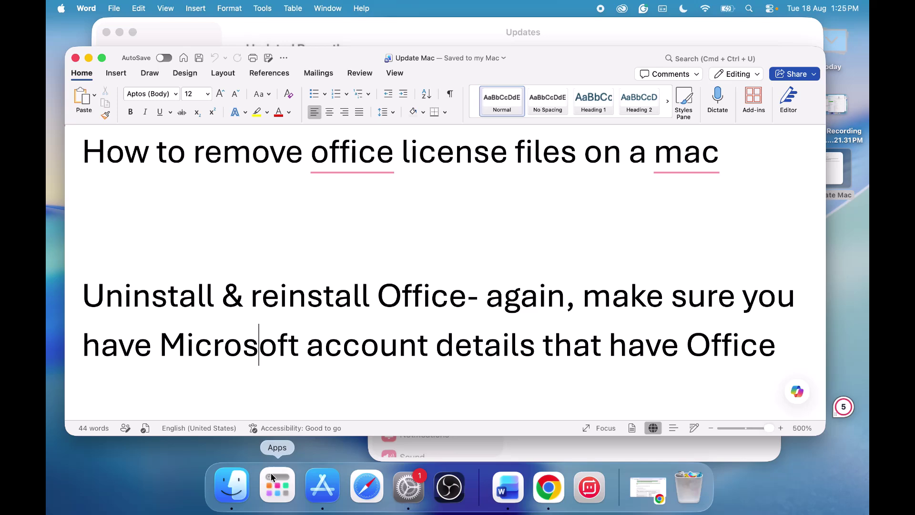
Step: Open the Applications folder in Finder and locate Microsoft Word
click(278, 491)
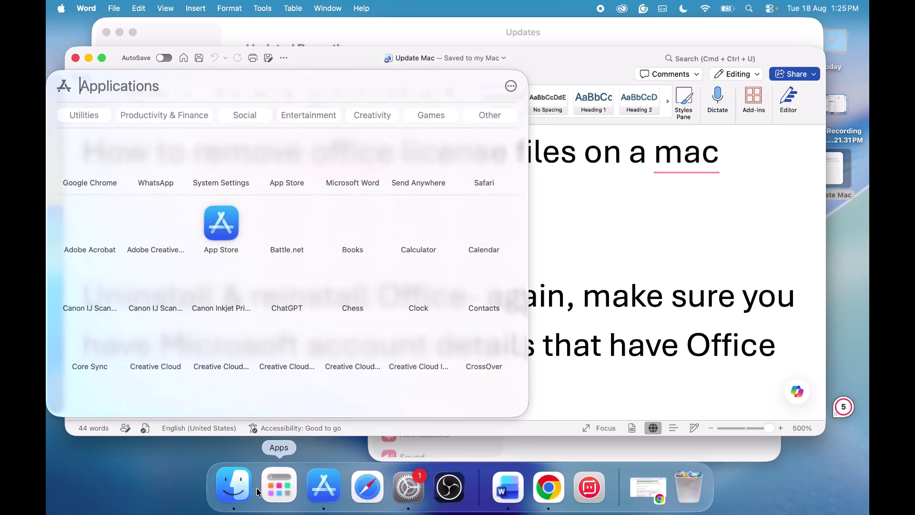
click(234, 486)
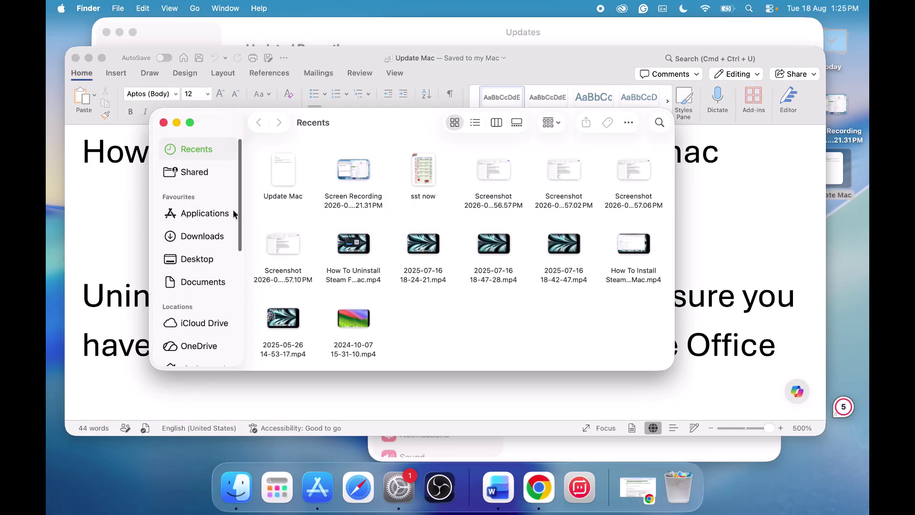
click(204, 214)
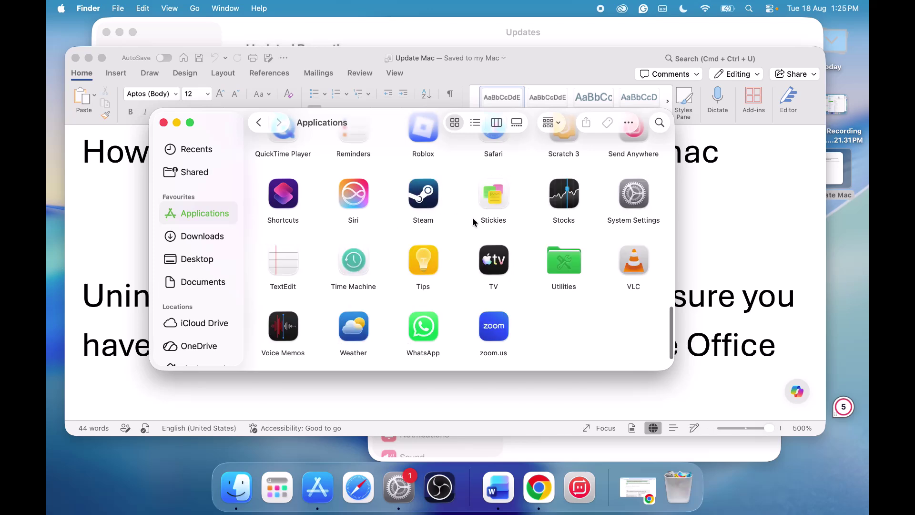
scroll(473, 222, up, 1)
scroll(473, 222, up, 10)
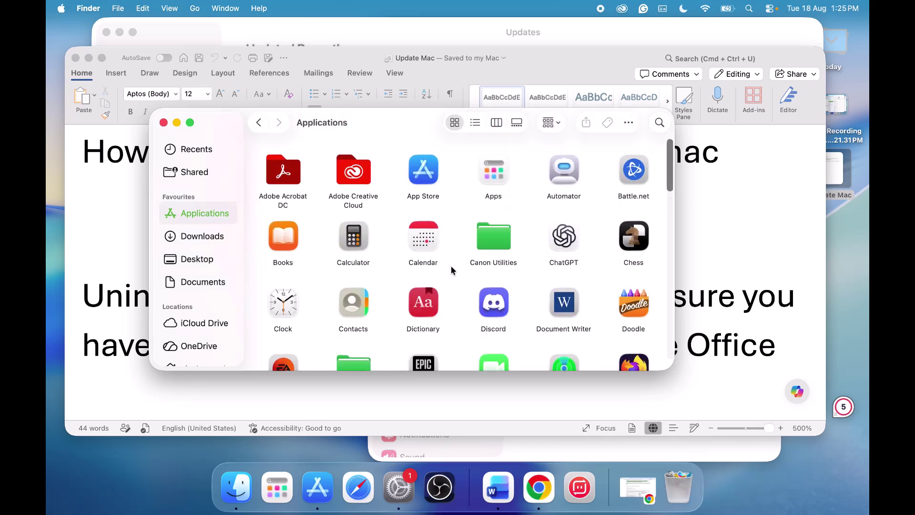
scroll(462, 269, down, 5)
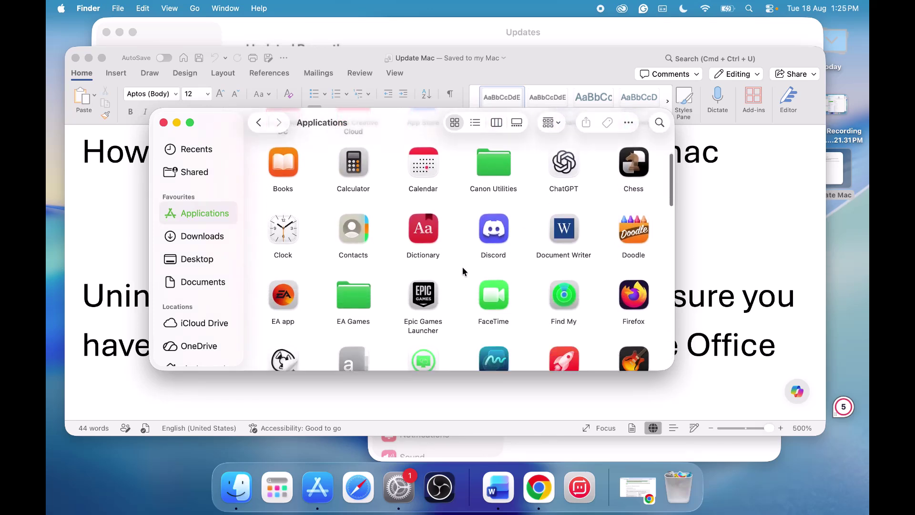
scroll(463, 270, down, 8)
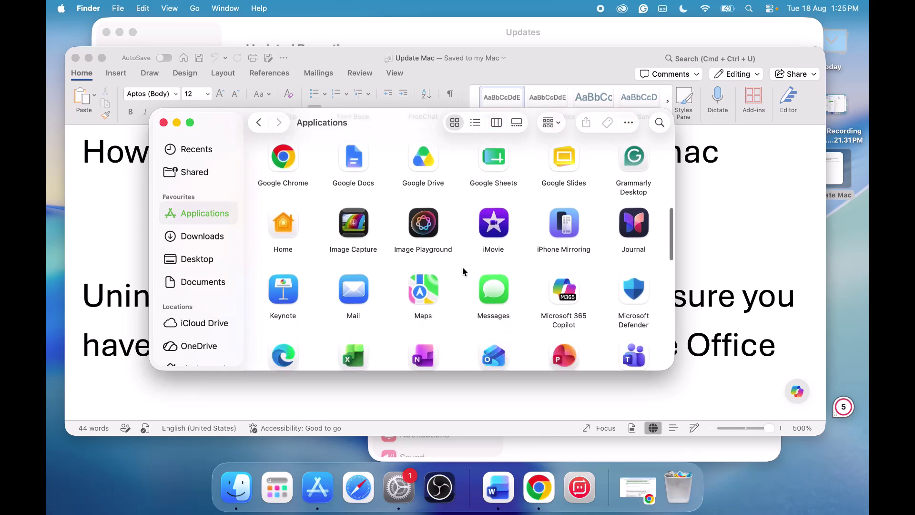
scroll(463, 271, down, 2)
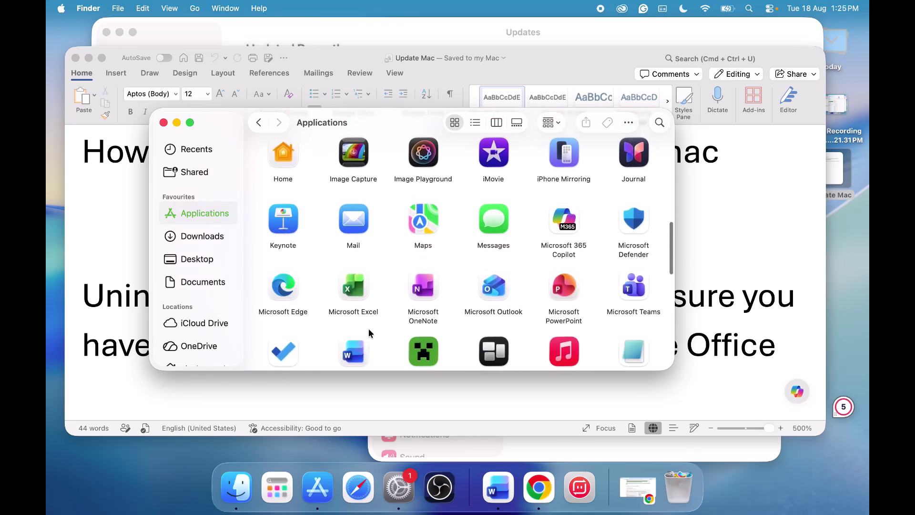
scroll(369, 332, down, 2)
Step: Try to move Microsoft Word from the Applications folder to the Bin
click(363, 301)
right_click(364, 298)
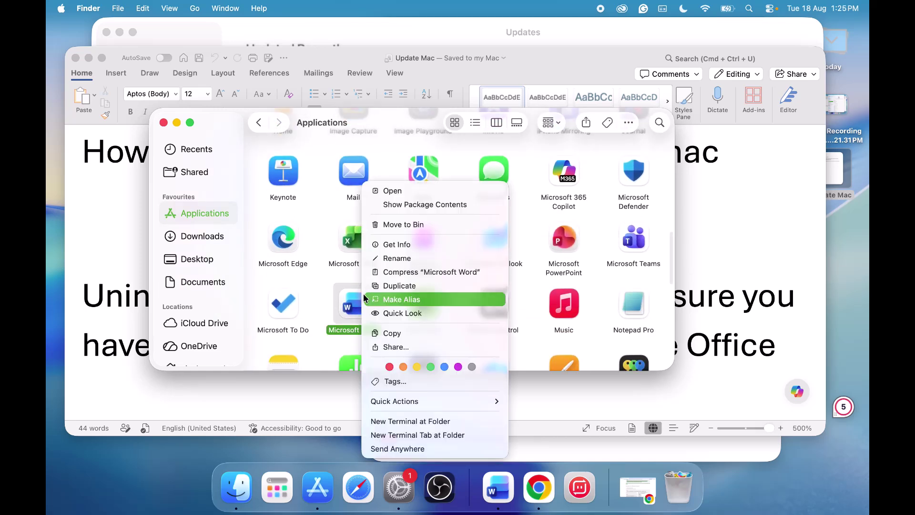
click(408, 224)
click(480, 203)
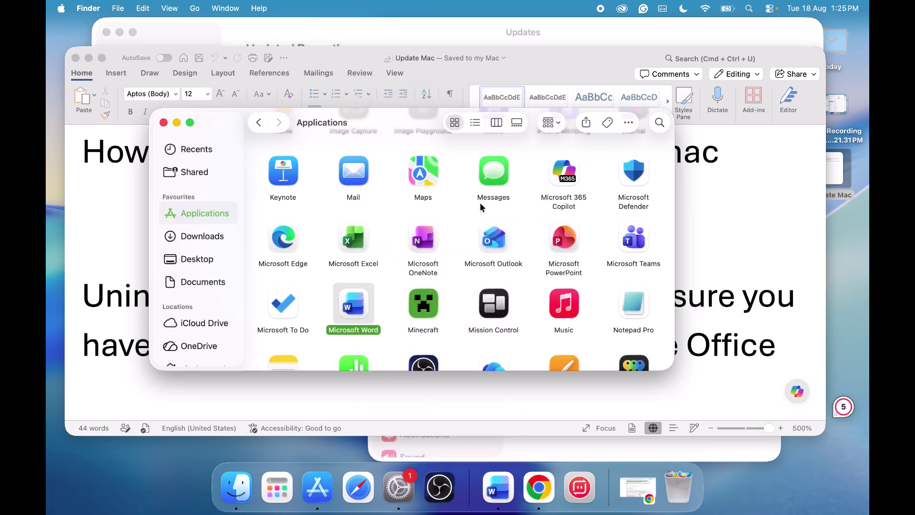
Step: Quit Word, move Microsoft Word to the Bin, and authorise the removal with the Mac account password
right_click(500, 499)
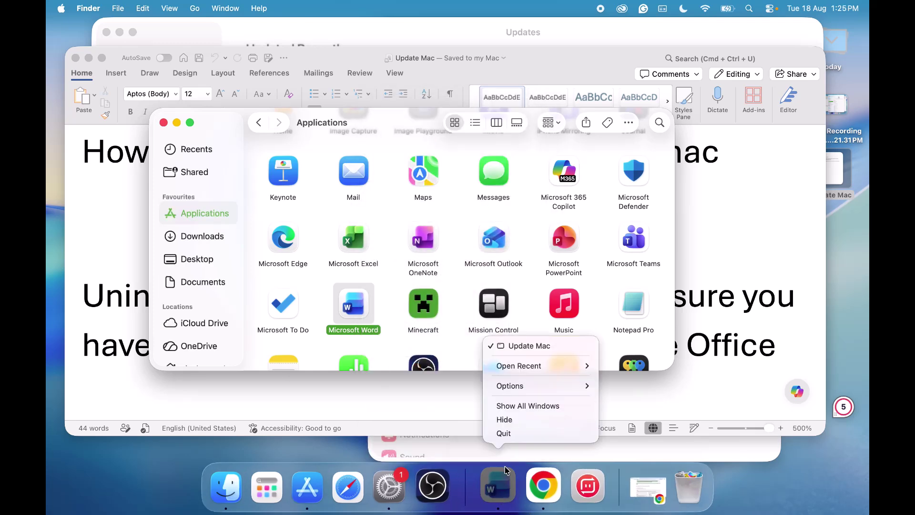
click(505, 435)
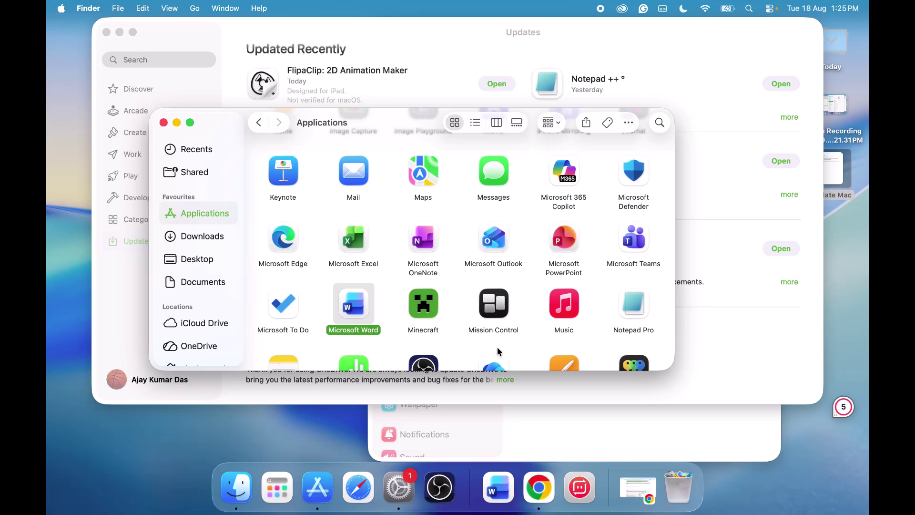
right_click(370, 316)
click(428, 225)
text(•••)
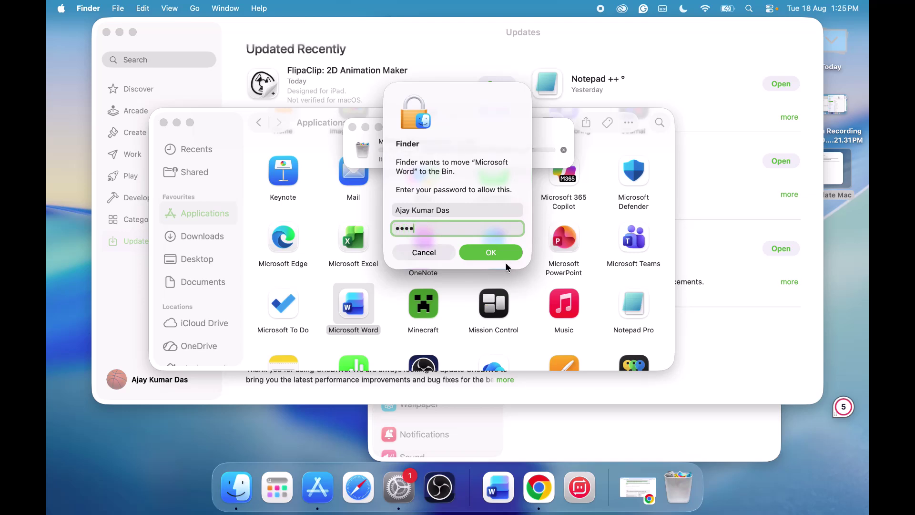
click(491, 253)
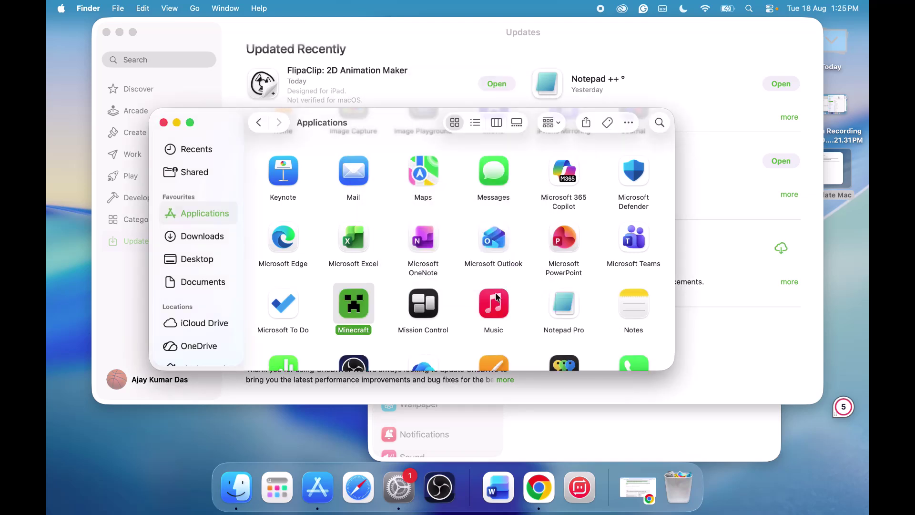
Step: Move Microsoft Excel from the Applications folder to the Bin and authorise it with the Mac account password
click(495, 304)
key(e)
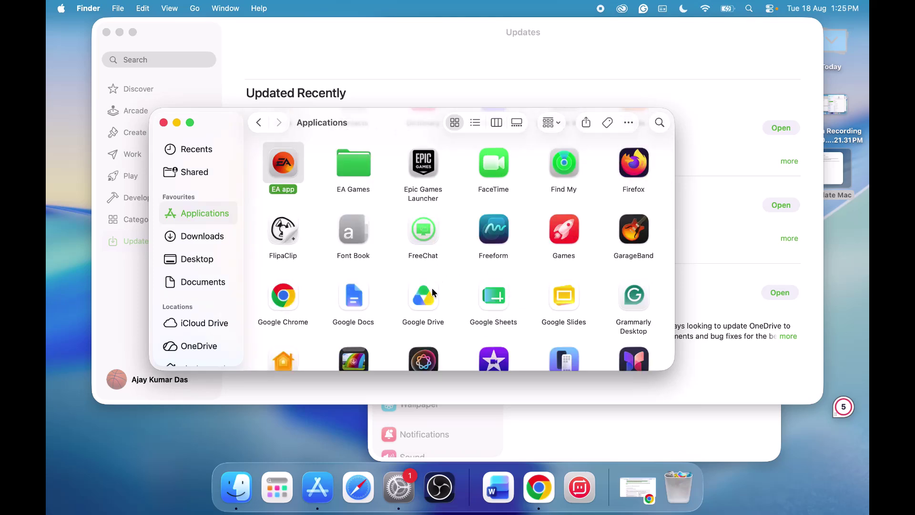
scroll(429, 299, down, 5)
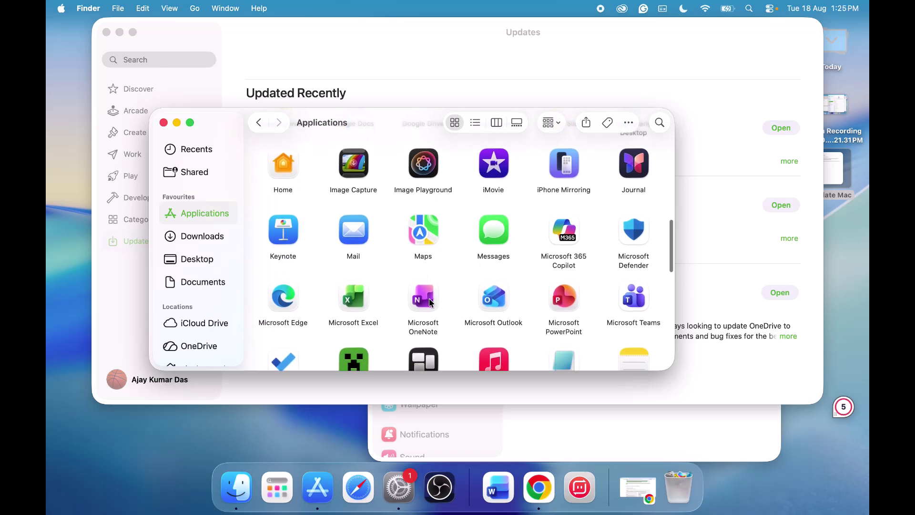
click(367, 312)
right_click(366, 308)
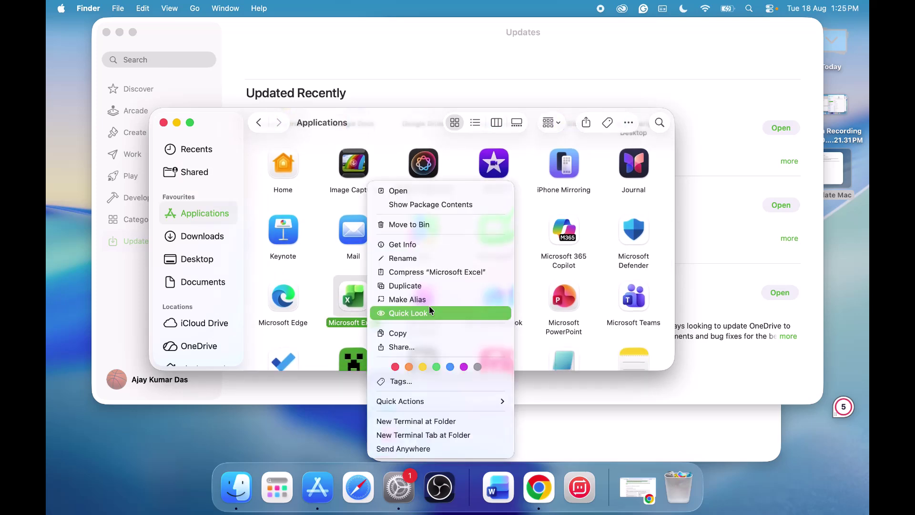
click(418, 227)
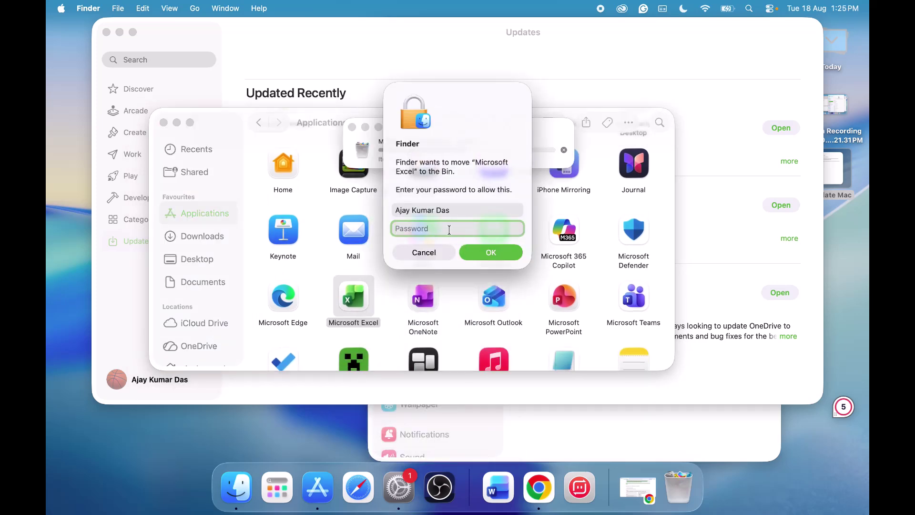
text(•••)
key(Return)
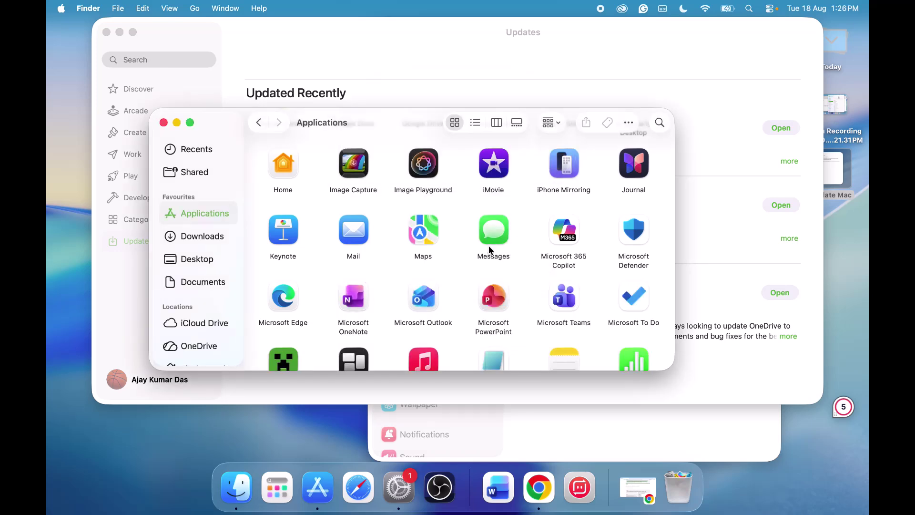
Step: Look through the Applications folder for the remaining Office apps
text(op)
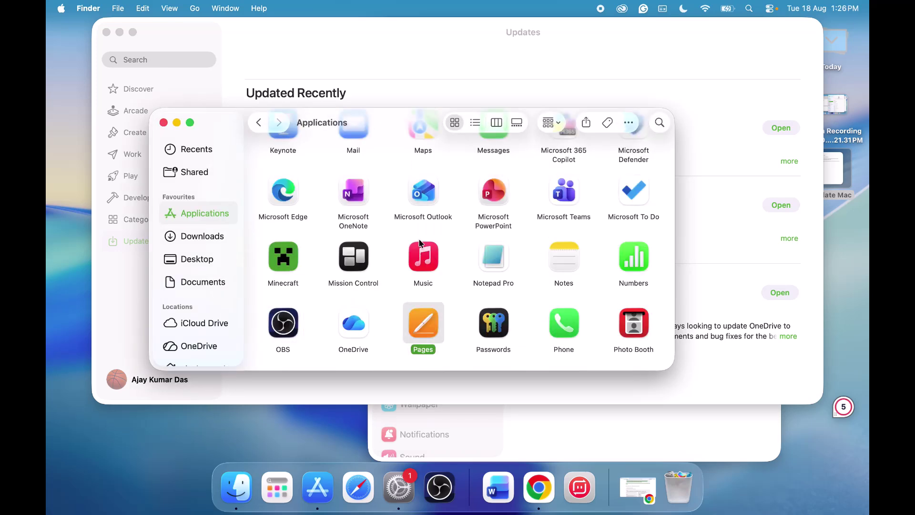
scroll(504, 233, down, 5)
scroll(505, 232, up, 4)
scroll(504, 232, down, 5)
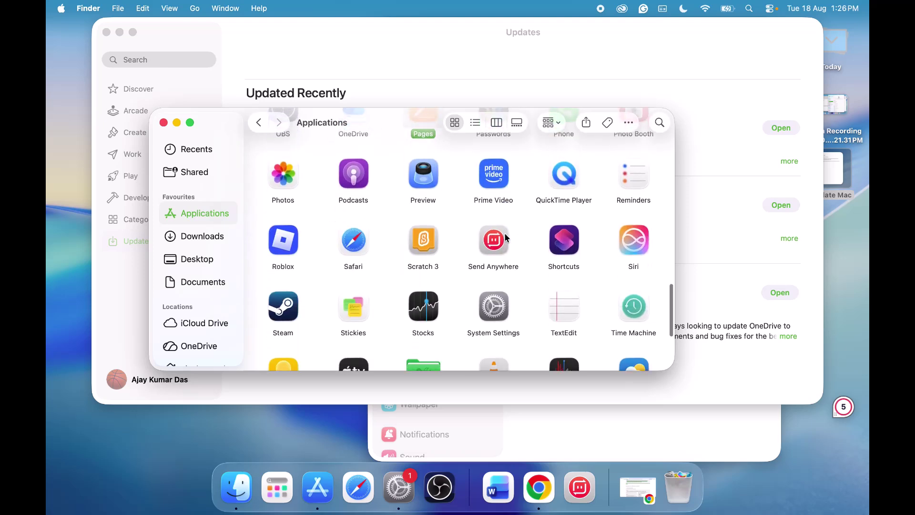
scroll(486, 229, up, 8)
scroll(468, 232, up, 6)
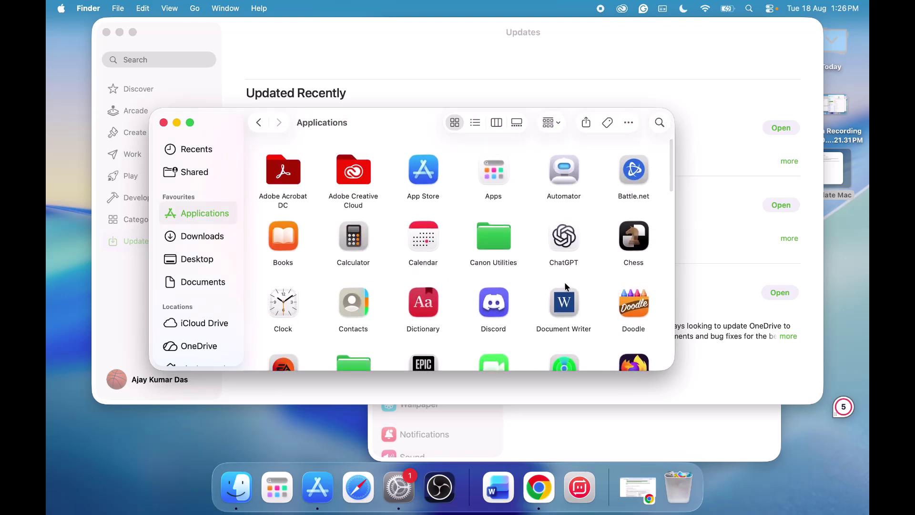
Step: Bring the App Store window forward and try to launch the removed Microsoft Word from the Dock
click(449, 83)
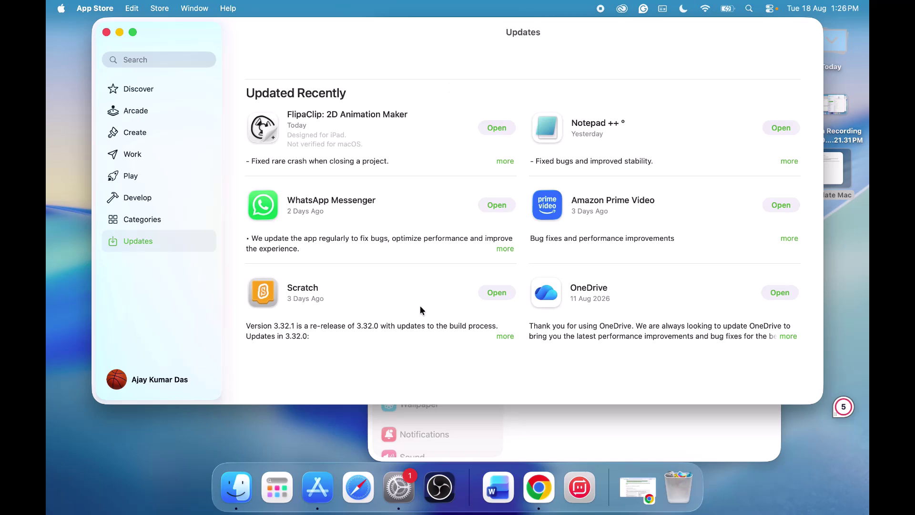
click(497, 491)
click(482, 217)
Step: Switch to Google Chrome and open account.microsoft.com in a new tab
click(541, 486)
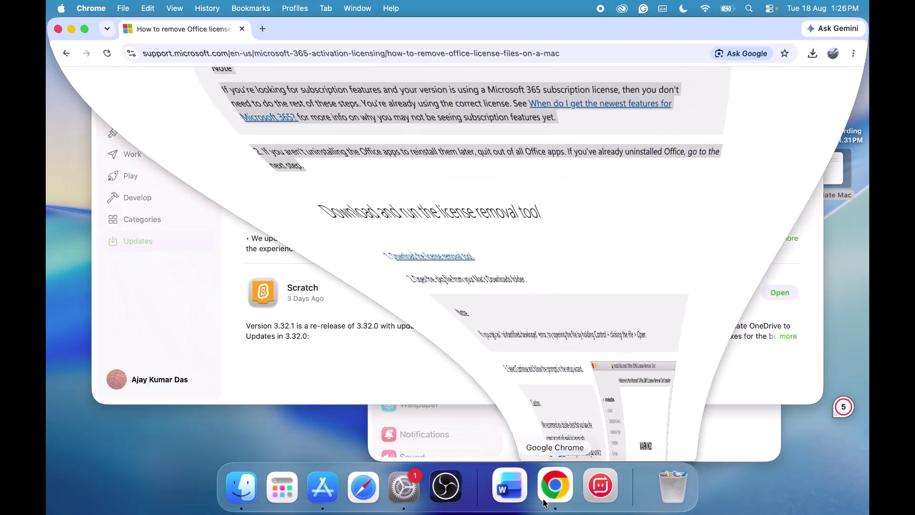
click(265, 27)
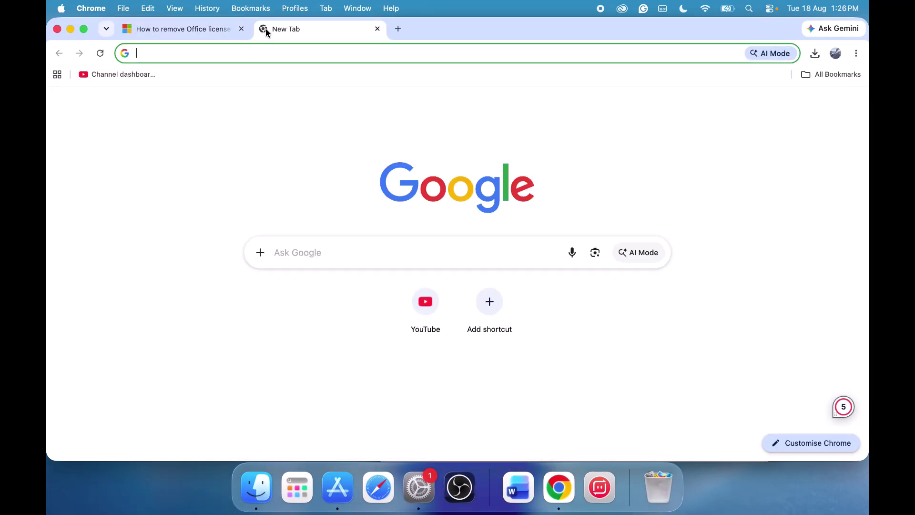
text(account)
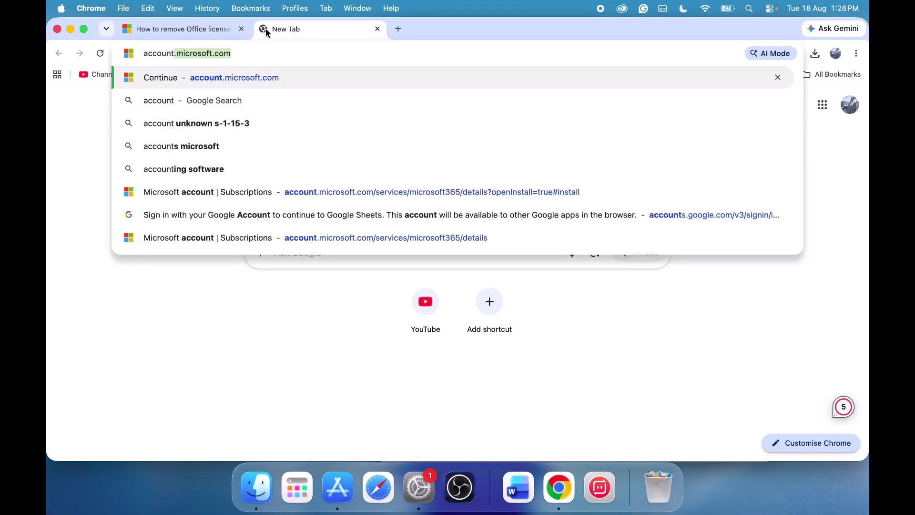
key(Return)
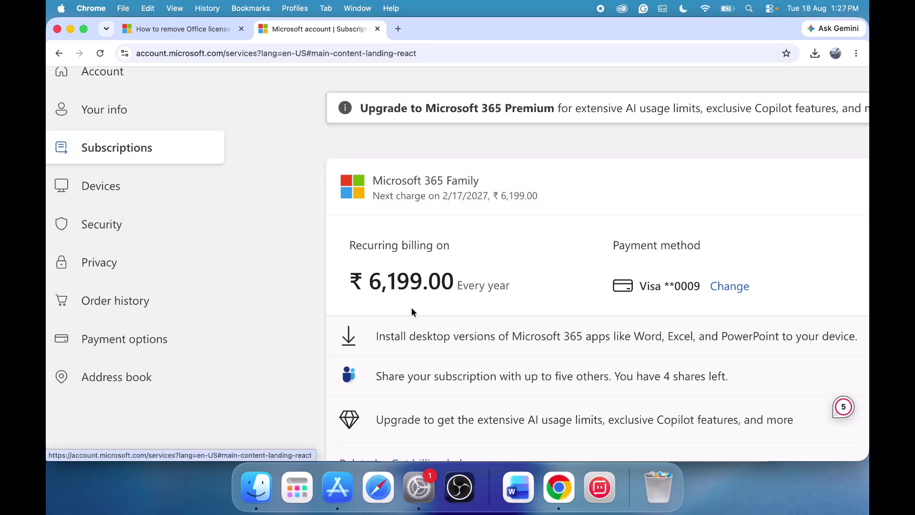
Step: Download the Mac installer for the desktop apps of the Microsoft 365 Family subscription
click(439, 343)
scroll(392, 333, down, 1)
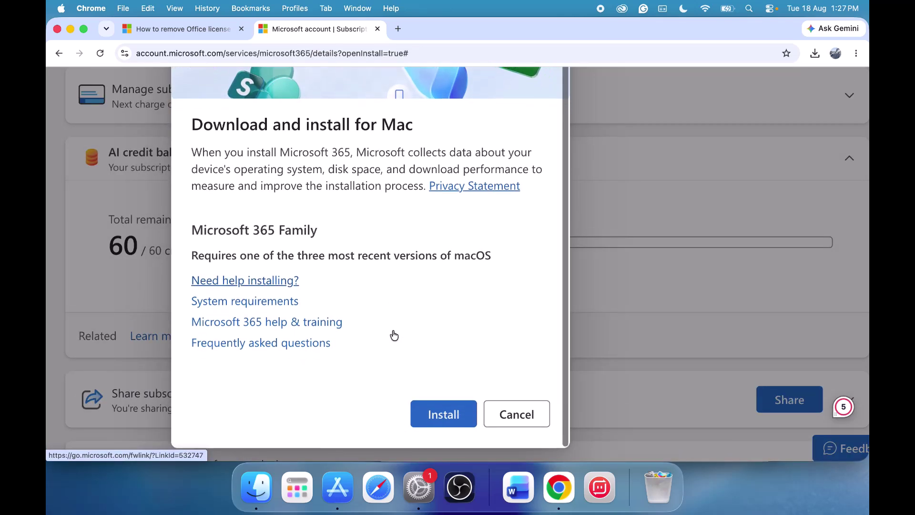
click(438, 416)
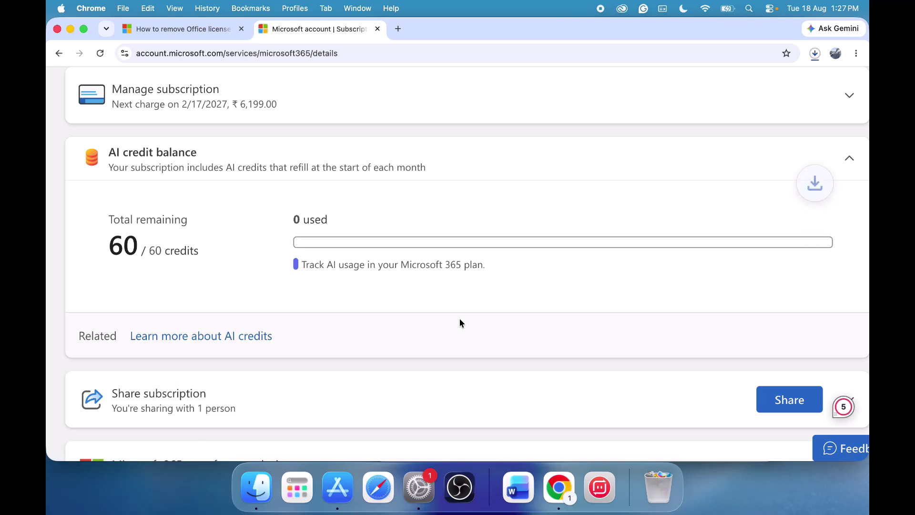
Step: Launch the newly downloaded Microsoft 365 and Office installer package and agree to its software licence
click(815, 54)
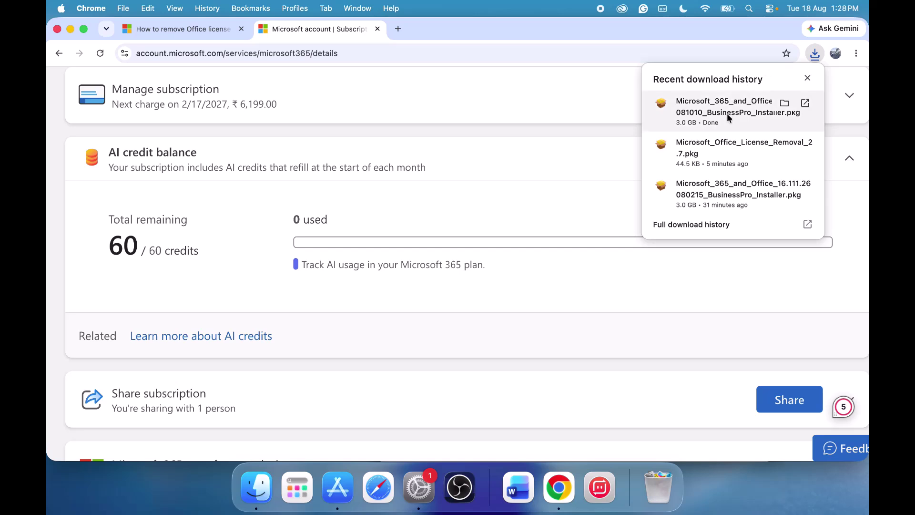
click(730, 115)
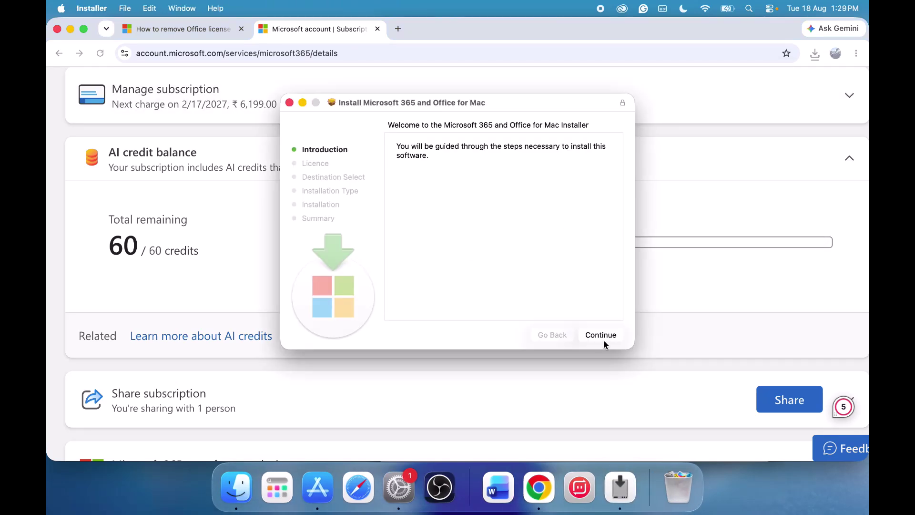
click(602, 335)
click(600, 335)
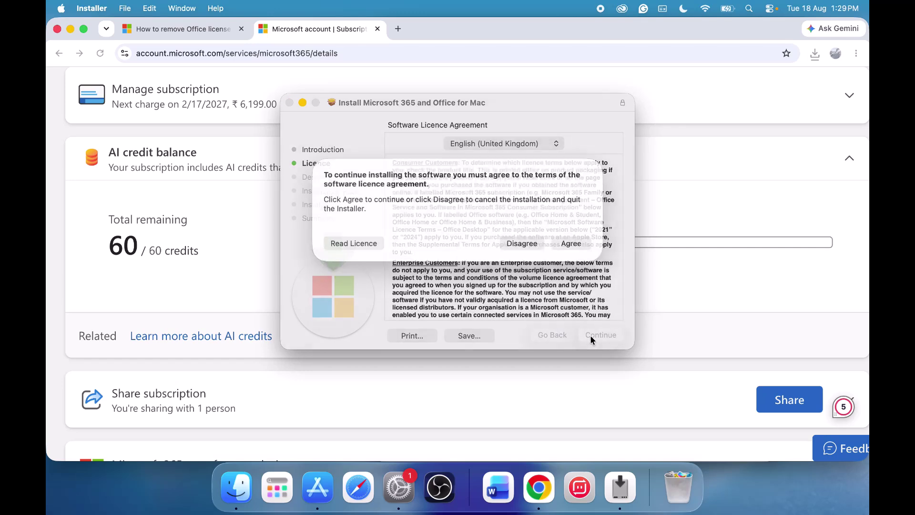
click(567, 256)
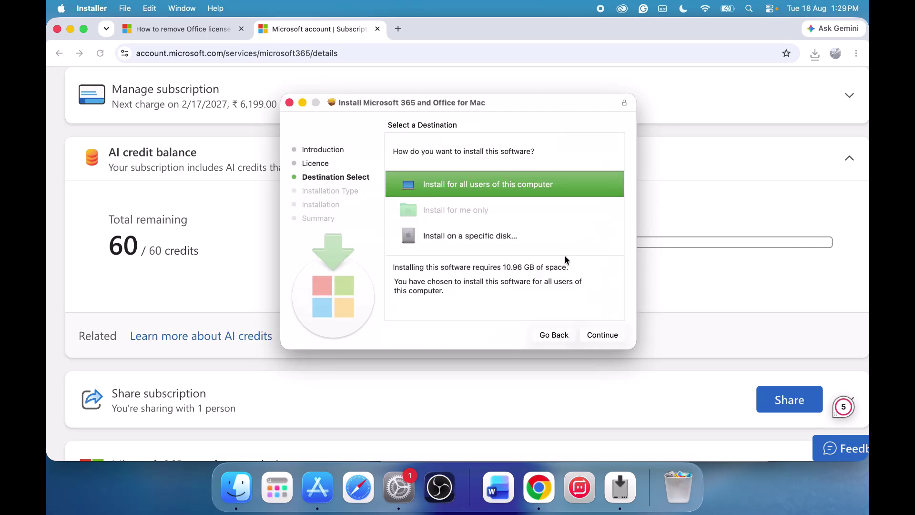
Step: Run the standard Office installation for all users, authorising it with the Mac account password, and close the installer, moving its package to the Bin
click(599, 335)
click(601, 335)
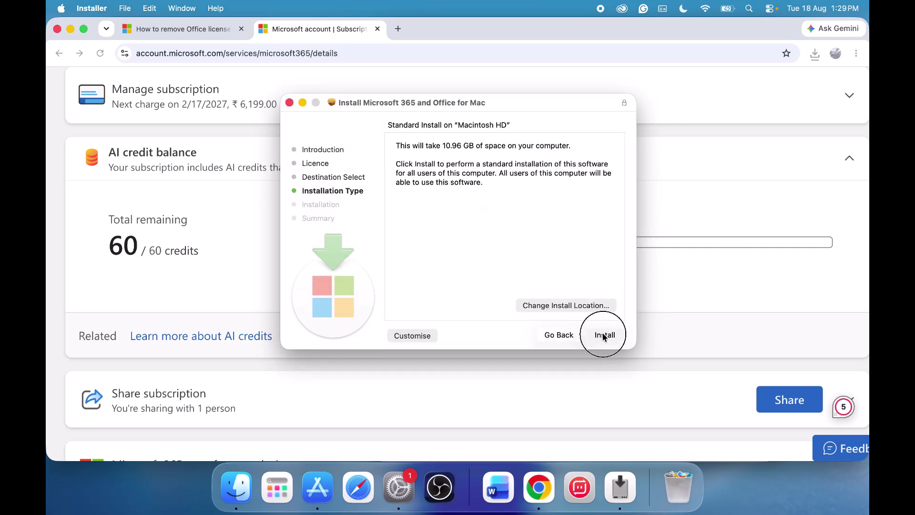
text(••••••)
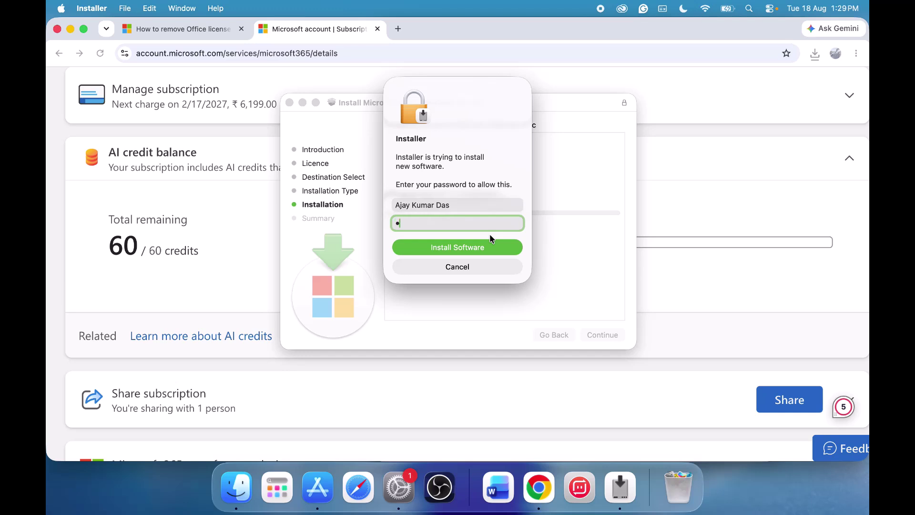
key(Return)
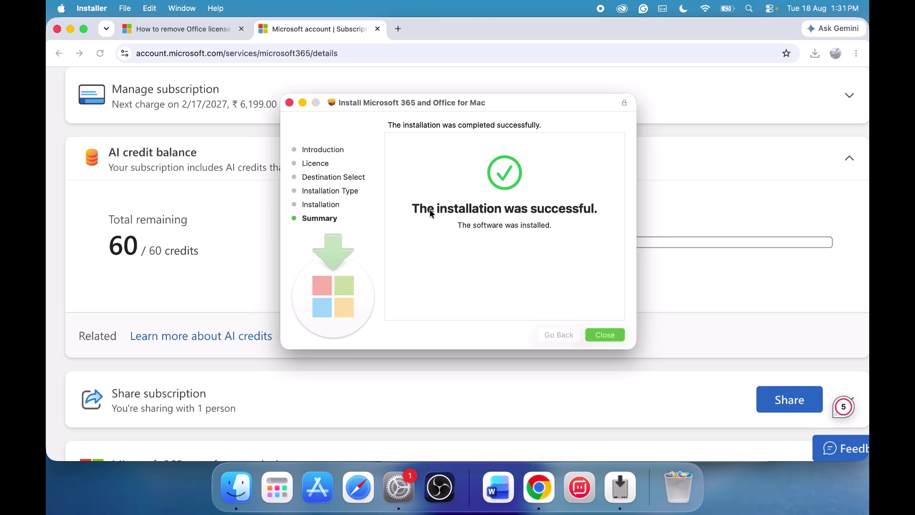
click(609, 333)
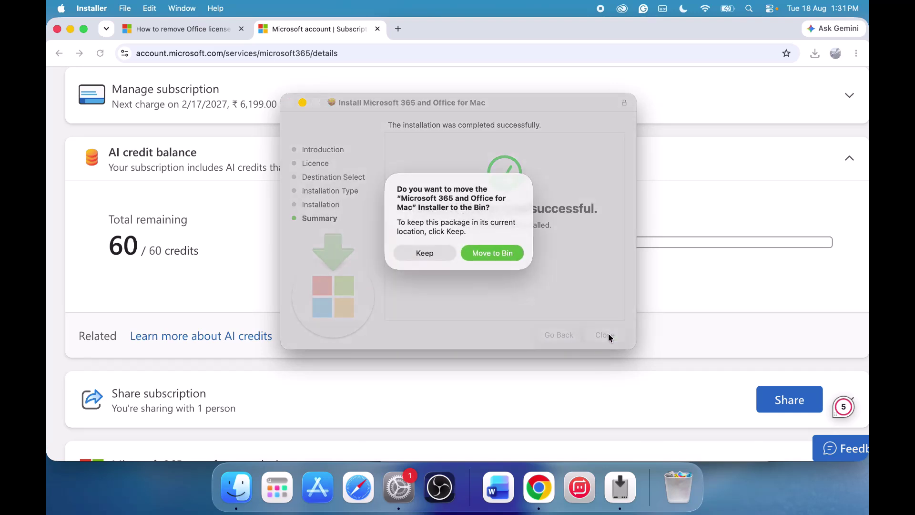
click(493, 246)
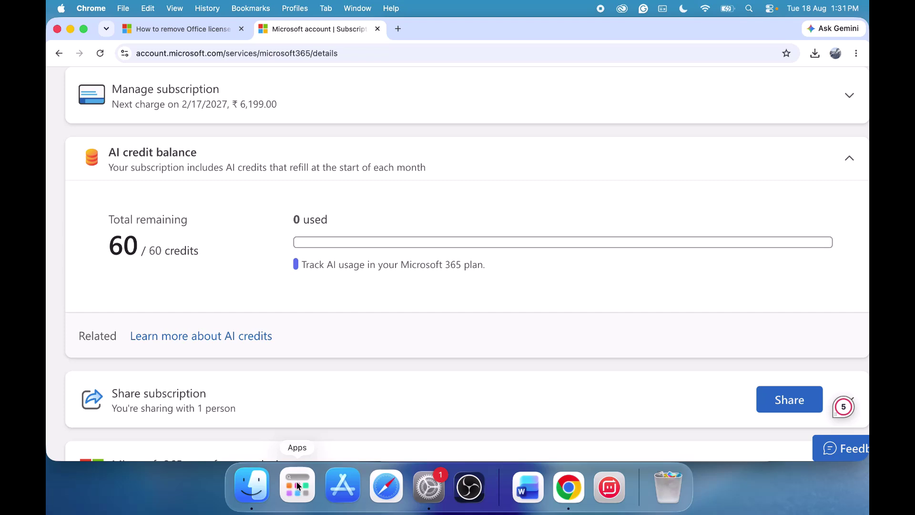
Step: Find and launch the reinstalled Microsoft Word from the Mac's apps and create a blank document
click(296, 481)
text(word)
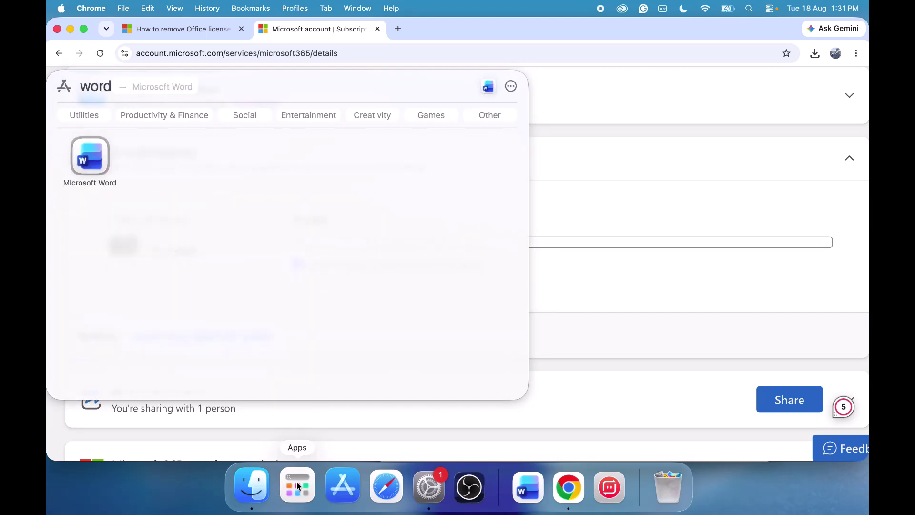
key(Return)
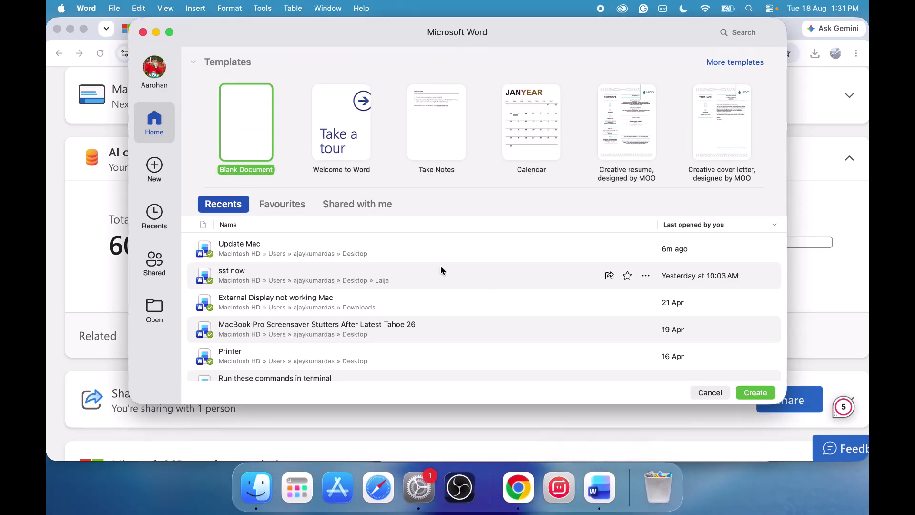
double_click(244, 140)
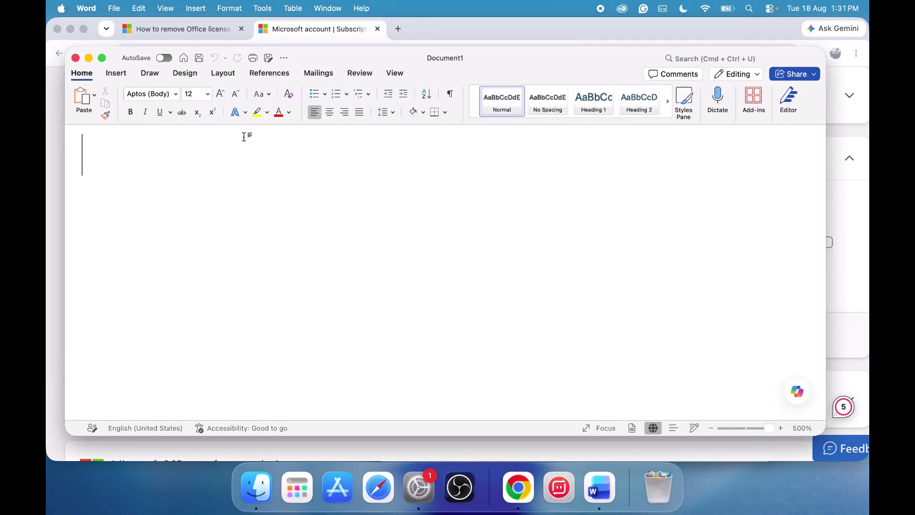